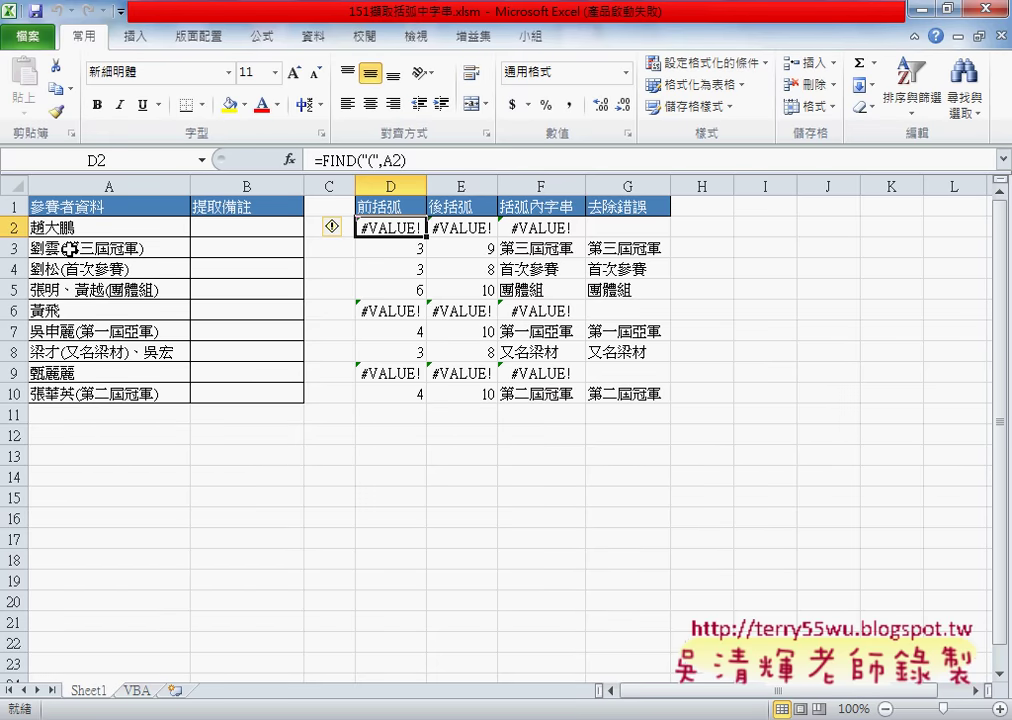
Step: Review the helper formulas in E2, F2 and G2
{"action": "left_click", "coordinate": [462, 228]}
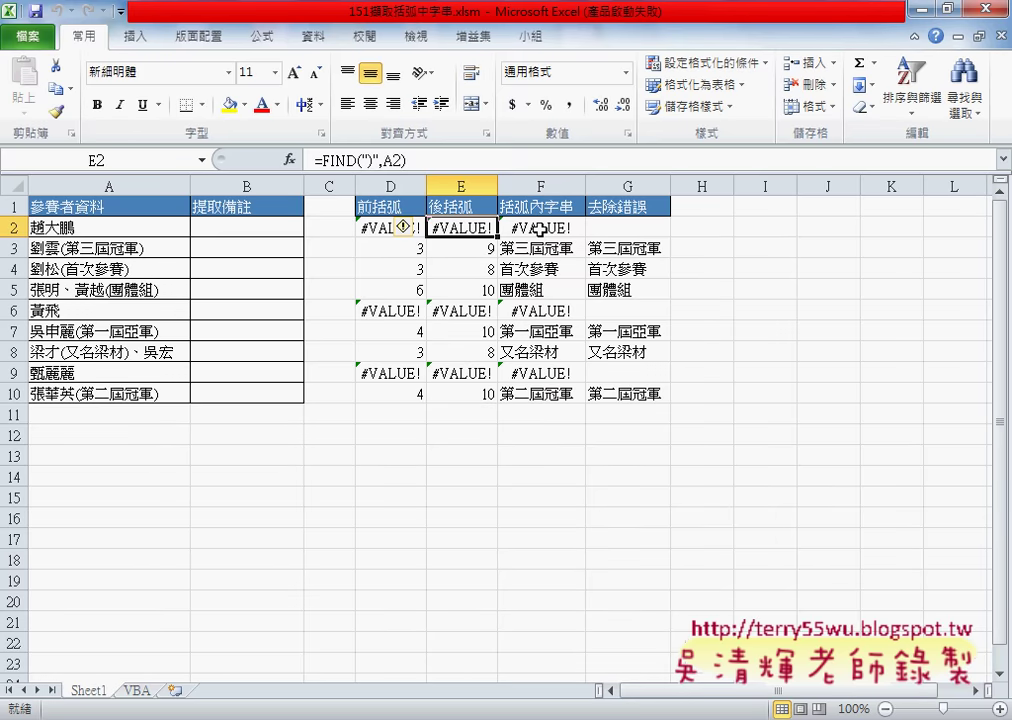
{"action": "left_click", "coordinate": [540, 229]}
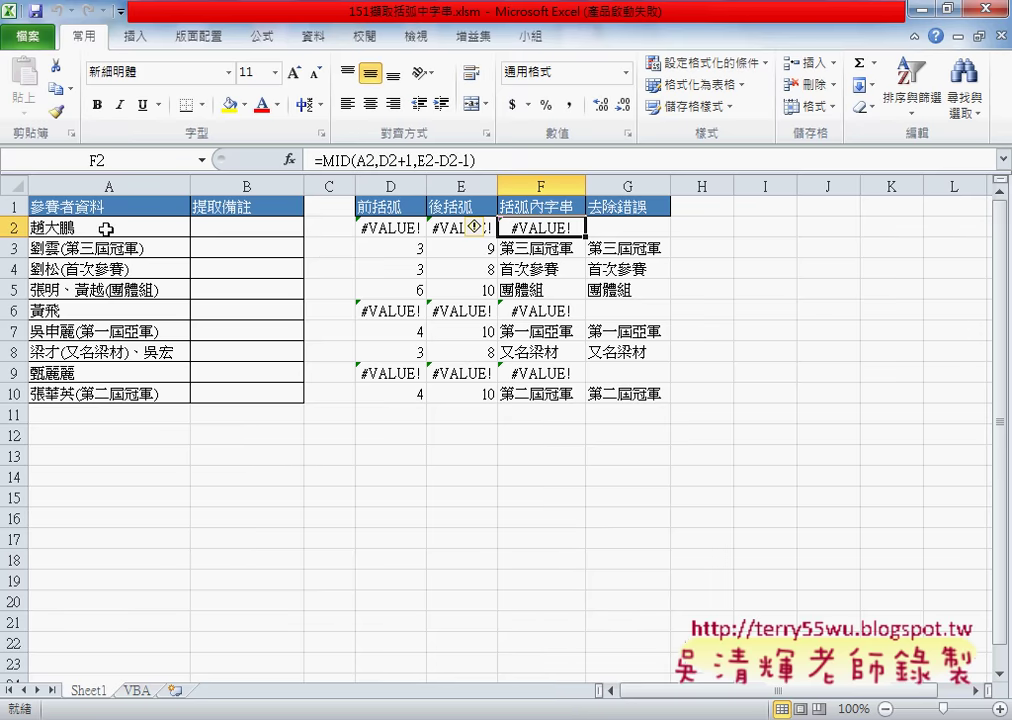
{"action": "left_click", "coordinate": [627, 230]}
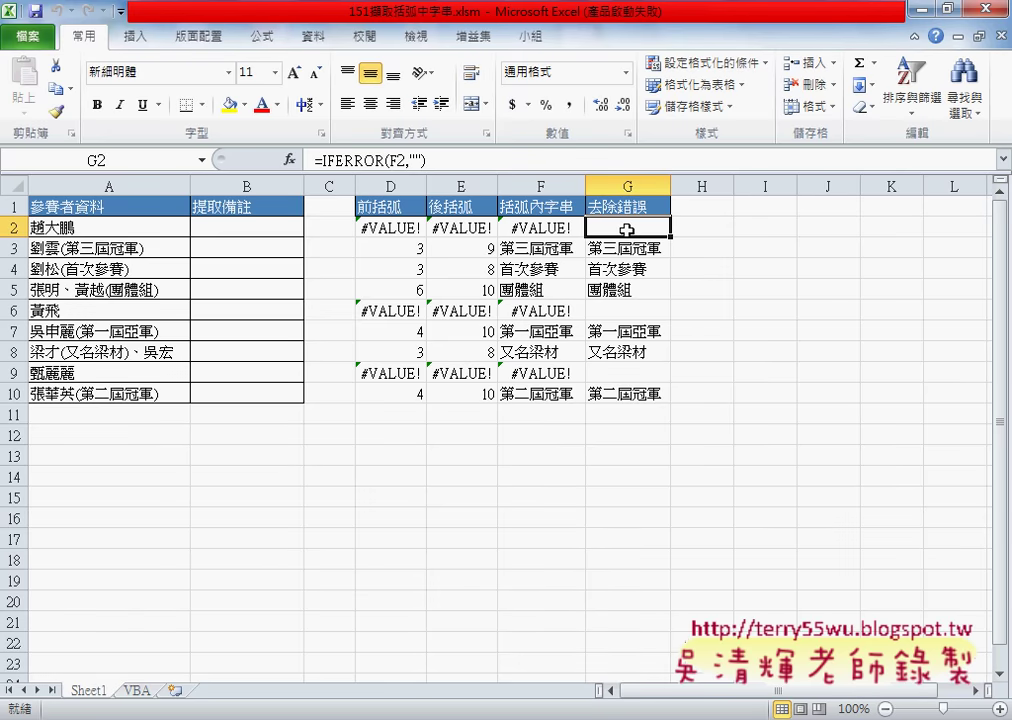
{"action": "left_click", "coordinate": [633, 181]}
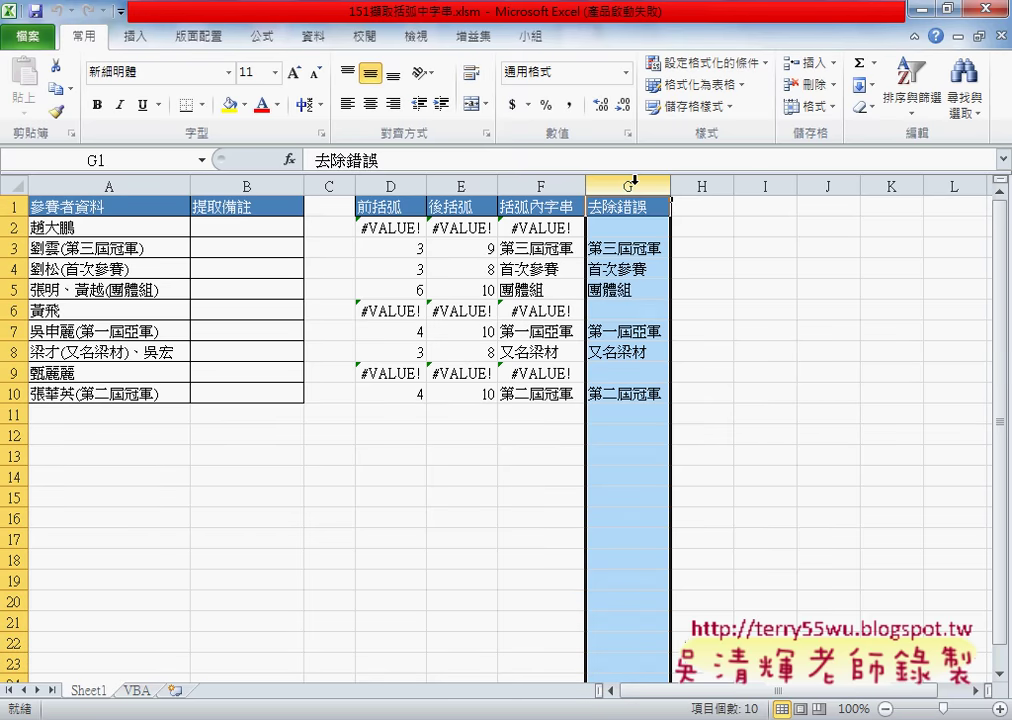
{"action": "left_click", "coordinate": [617, 228]}
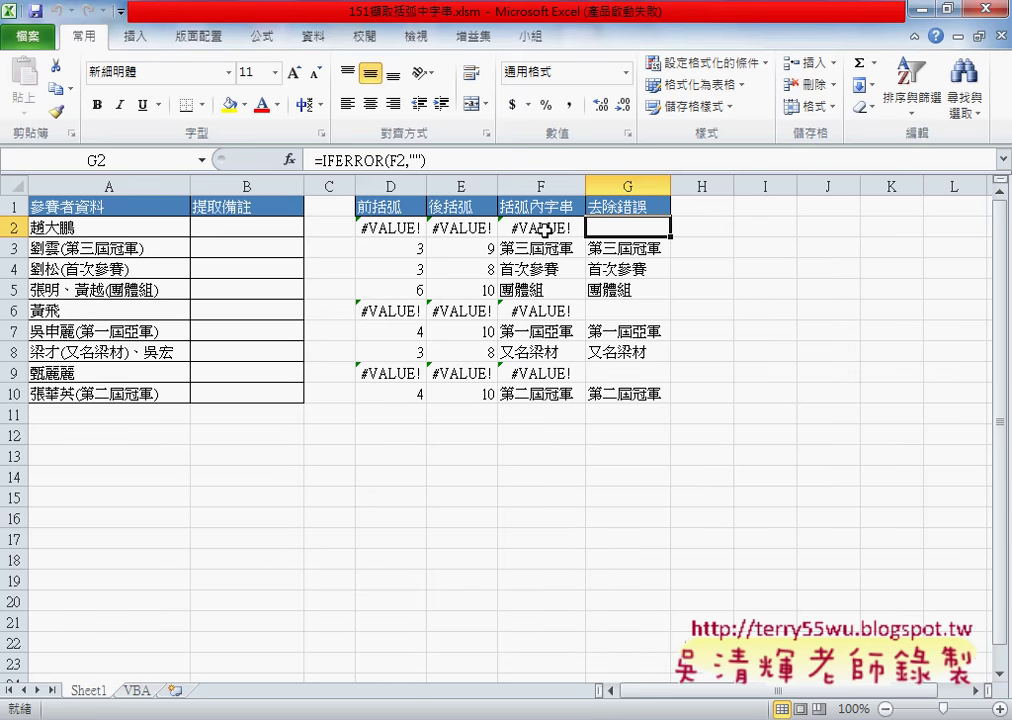
Step: Copy the FIND("(",A2) expression from D2's formula, leaving D2 unchanged
{"action": "left_click", "coordinate": [400, 227]}
{"action": "left_click_drag", "start_coordinate": [404, 160], "coordinate": [330, 160]}
{"action": "right_click", "coordinate": [330, 160]}
{"action": "left_click", "coordinate": [375, 193]}
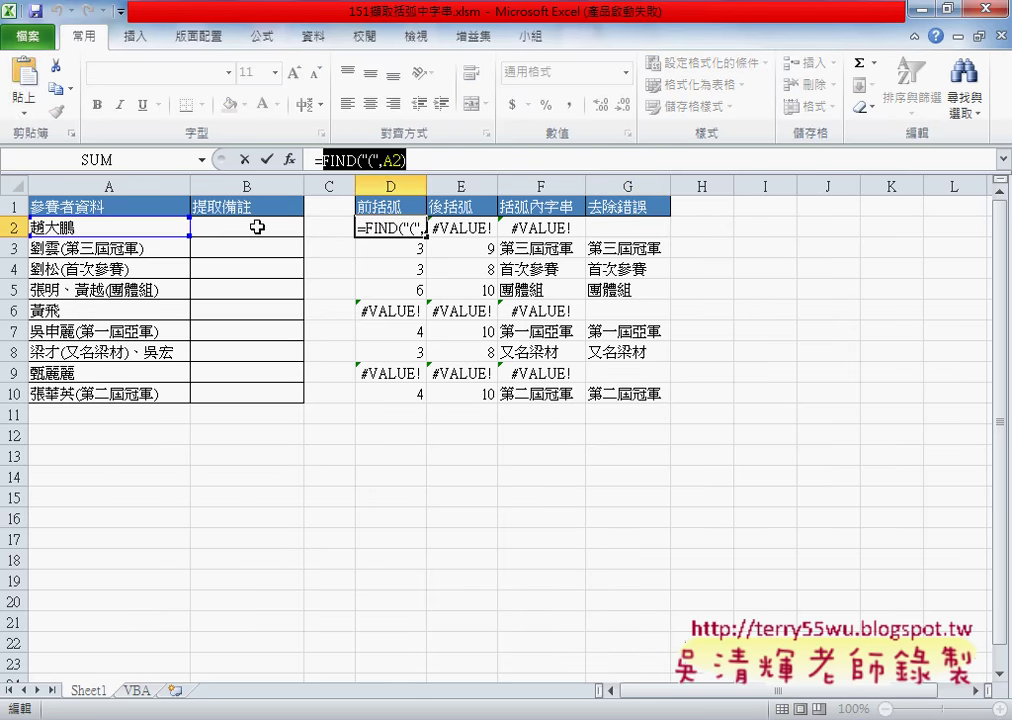
{"action": "left_click", "coordinate": [257, 227]}
{"action": "key", "text": "Escape"}
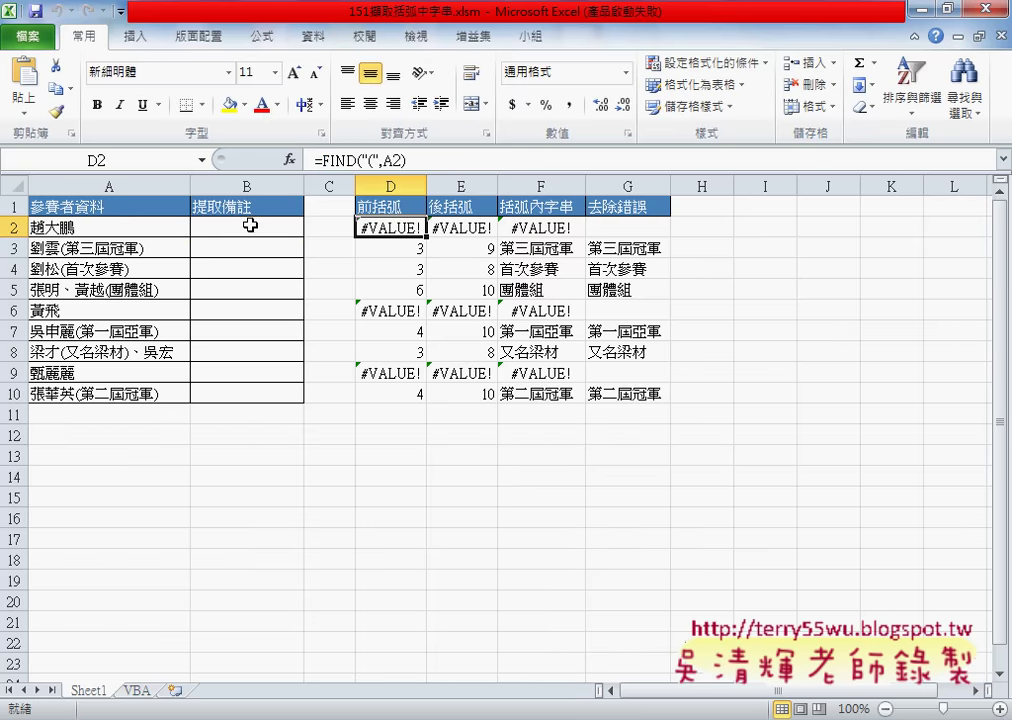
Step: Start a MID function in B2 from the Text function category
{"action": "left_click", "coordinate": [250, 225]}
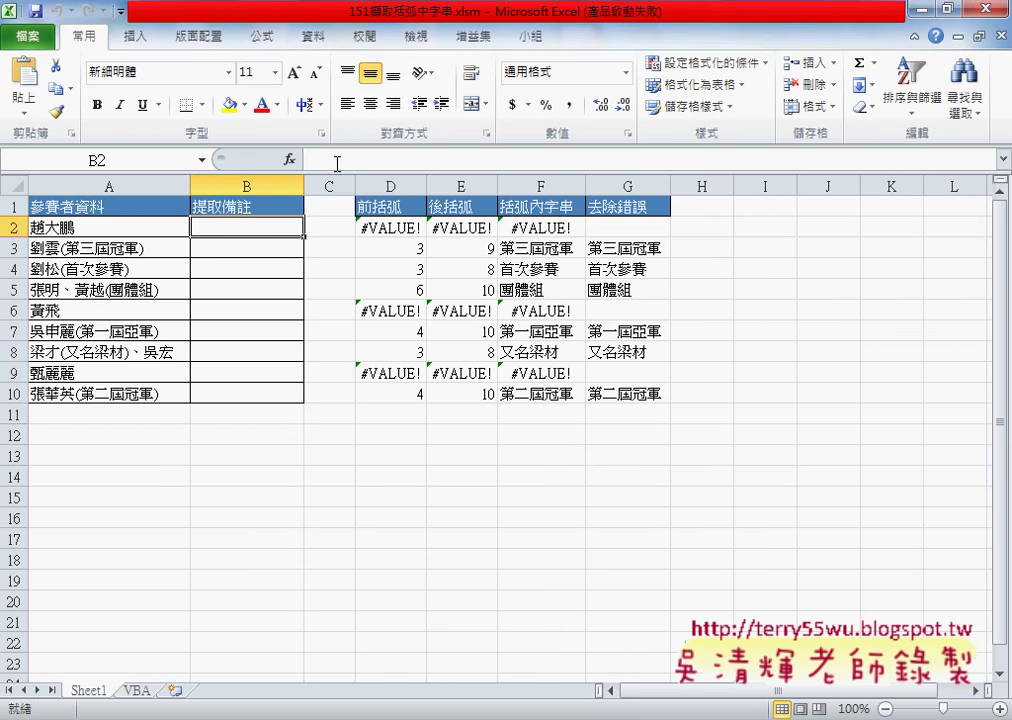
{"action": "left_click", "coordinate": [330, 160]}
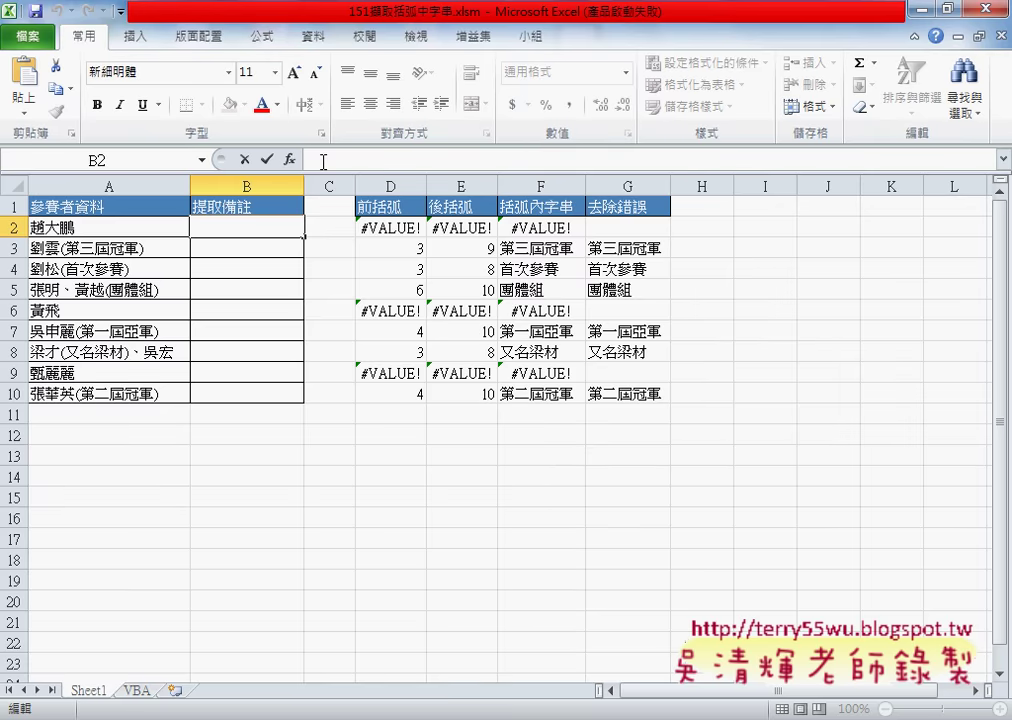
{"action": "left_click", "coordinate": [290, 160]}
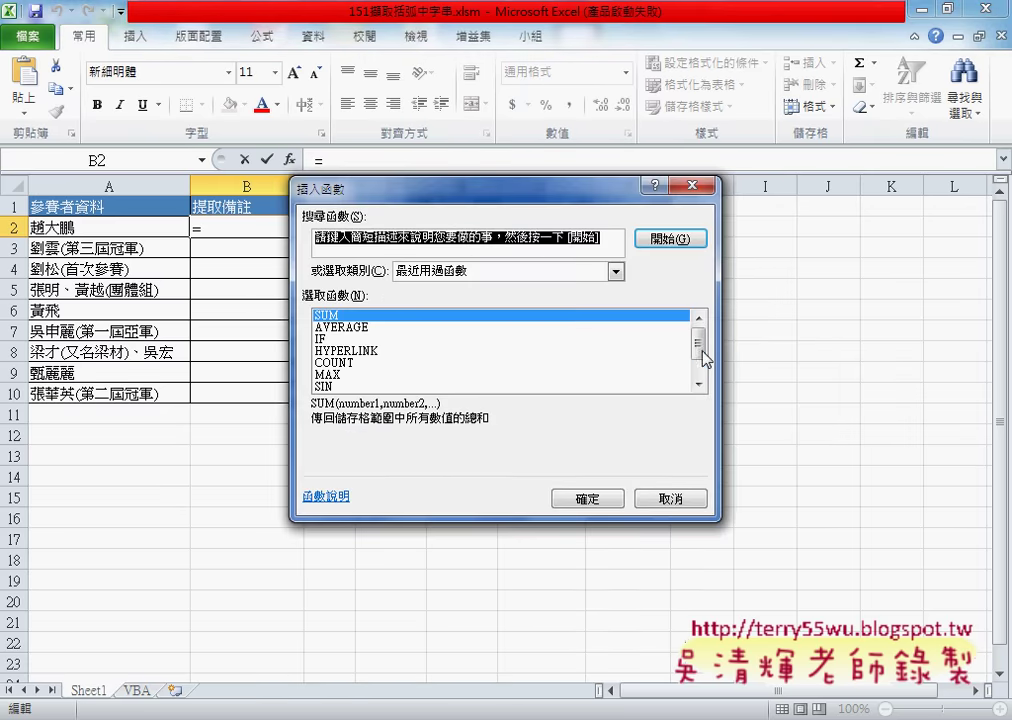
{"action": "left_click_drag", "start_coordinate": [704, 355], "coordinate": [703, 368]}
{"action": "left_click", "coordinate": [614, 271]}
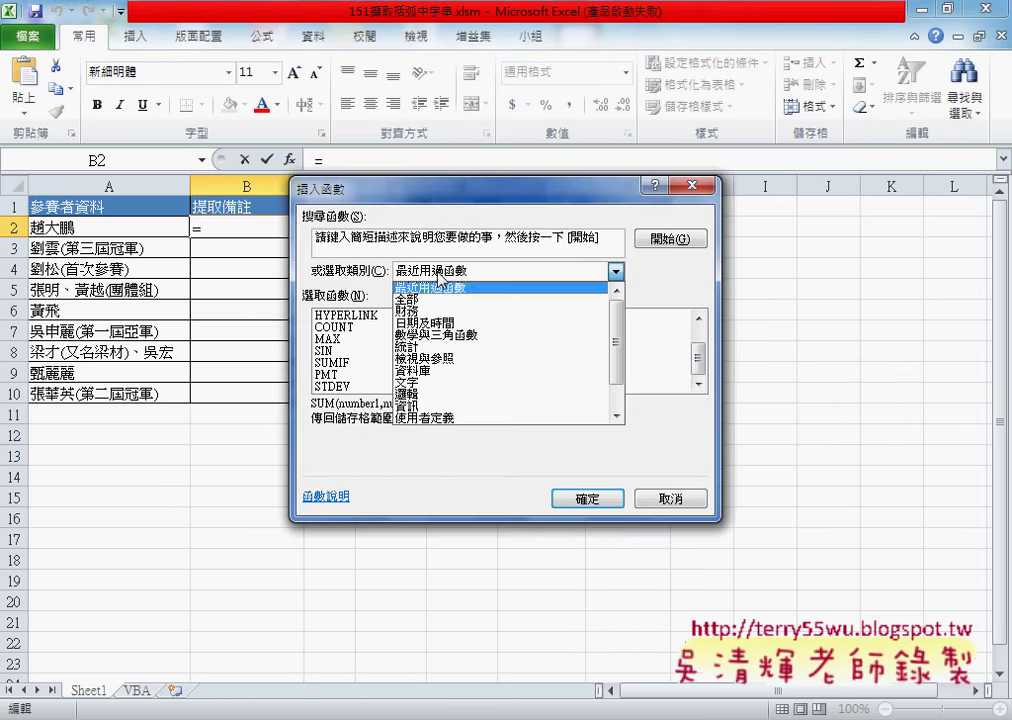
{"action": "left_click", "coordinate": [455, 385]}
{"action": "left_click", "coordinate": [699, 350]}
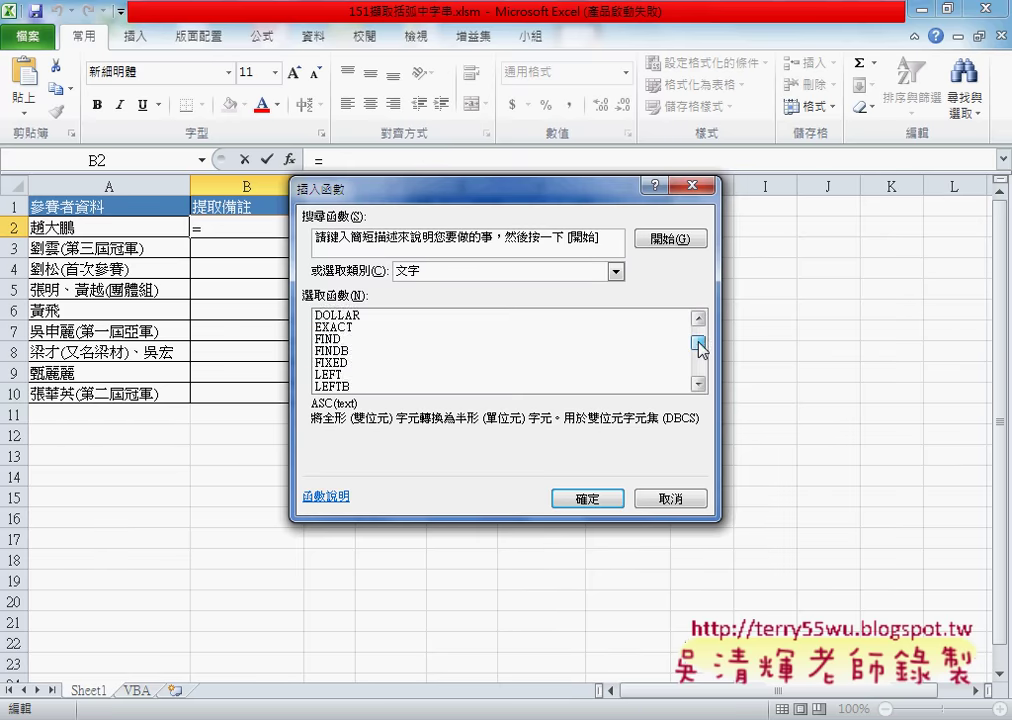
{"action": "scroll", "coordinate": [614, 370], "scroll_direction": "down", "scroll_amount": 1}
{"action": "double_click", "coordinate": [698, 384]}
{"action": "double_click", "coordinate": [698, 384]}
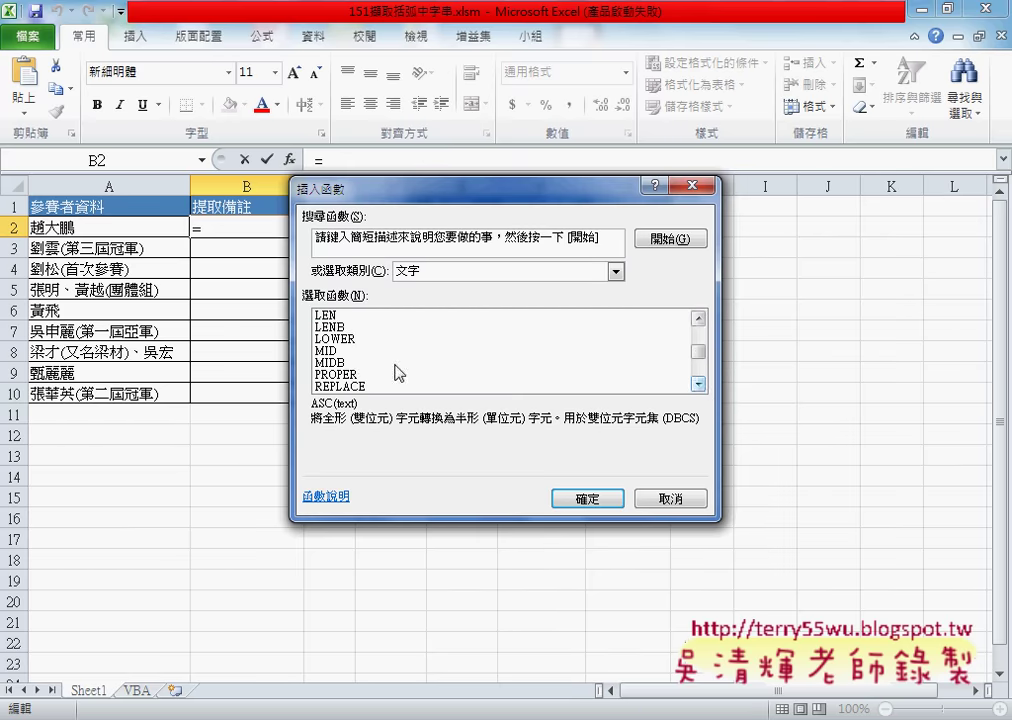
{"action": "left_click", "coordinate": [366, 352]}
{"action": "double_click", "coordinate": [370, 354]}
Step: Set MID's text to A2 and its start position to FIND("(",A2)+1
{"action": "right_click", "coordinate": [437, 266]}
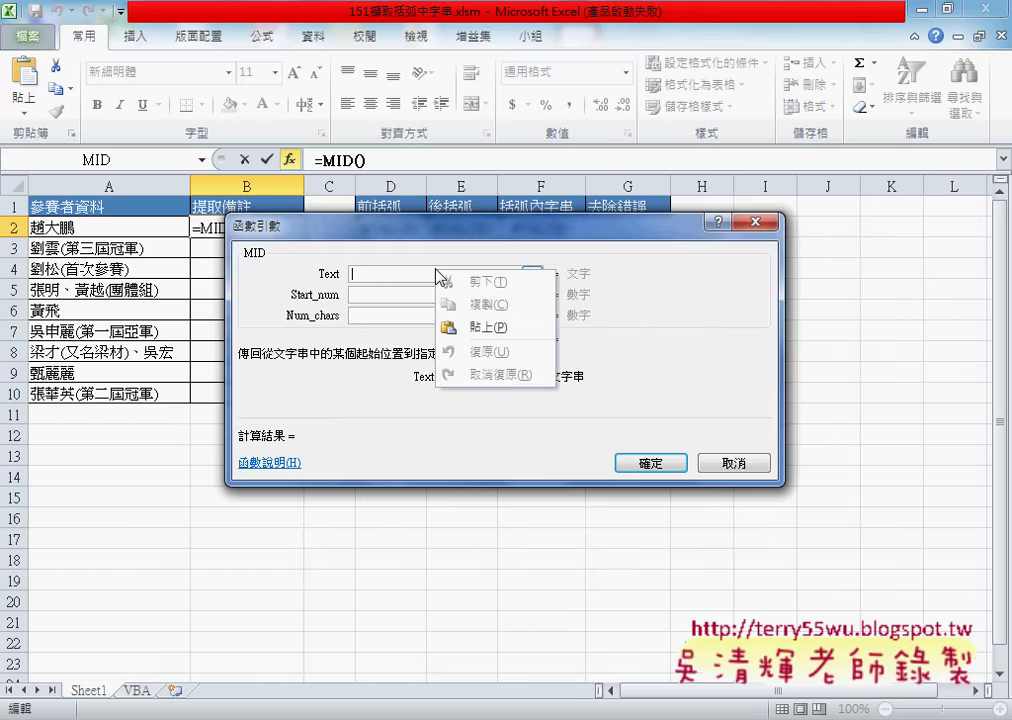
{"action": "left_click_drag", "start_coordinate": [430, 226], "coordinate": [537, 232]}
{"action": "left_click", "coordinate": [110, 228]}
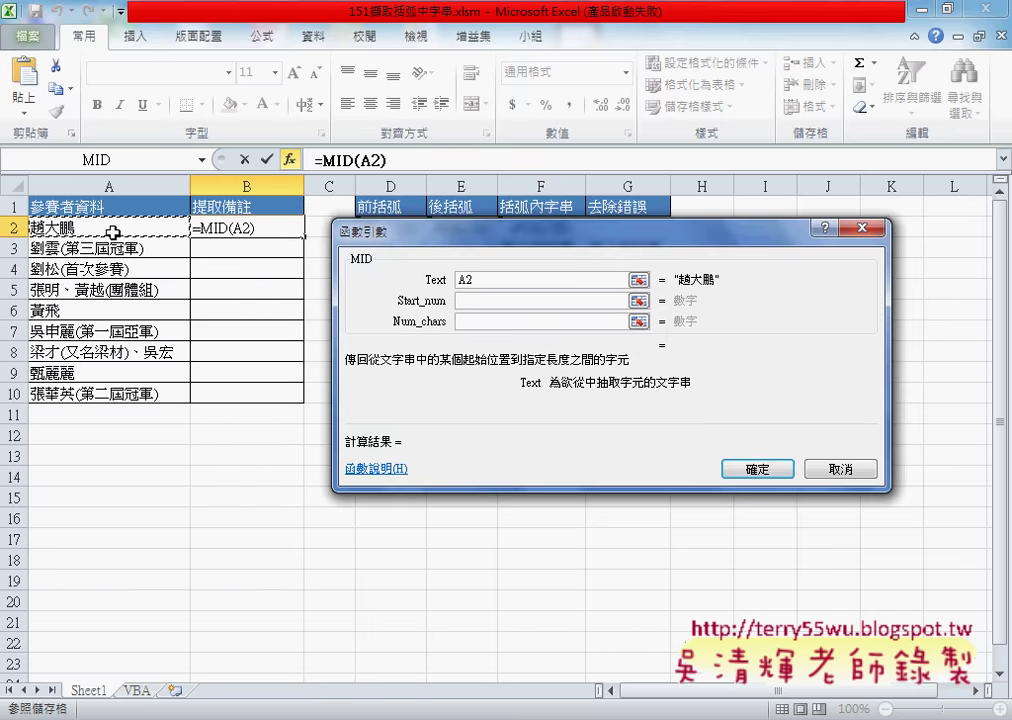
{"action": "left_click", "coordinate": [458, 300]}
{"action": "right_click", "coordinate": [466, 304]}
{"action": "left_click", "coordinate": [500, 375]}
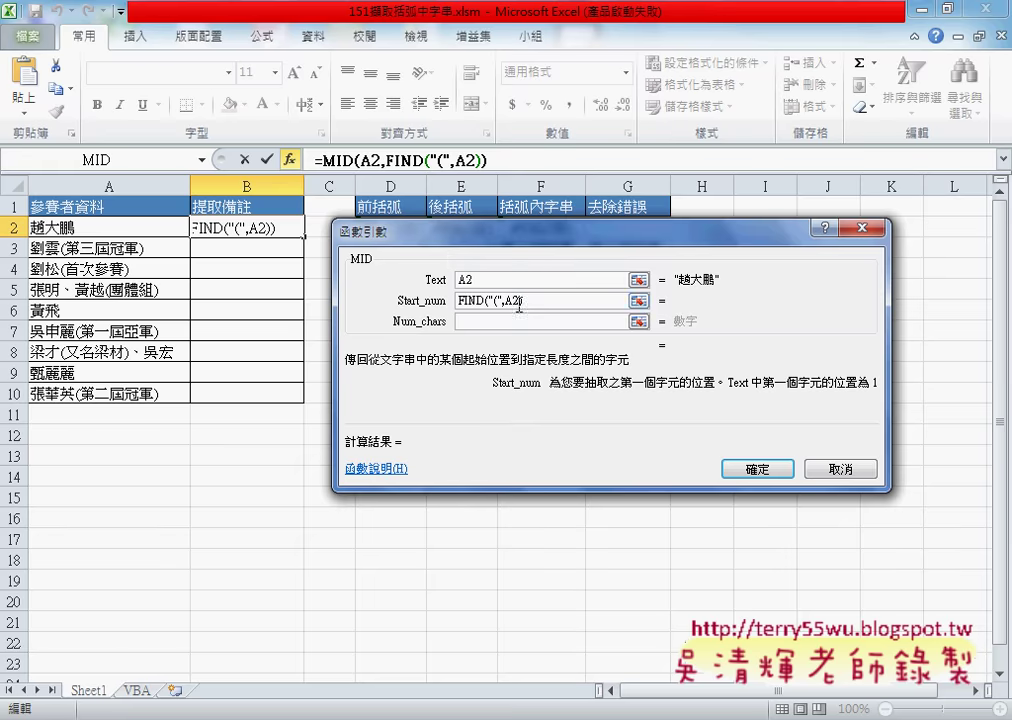
{"action": "left_click_drag", "start_coordinate": [447, 241], "coordinate": [421, 289]}
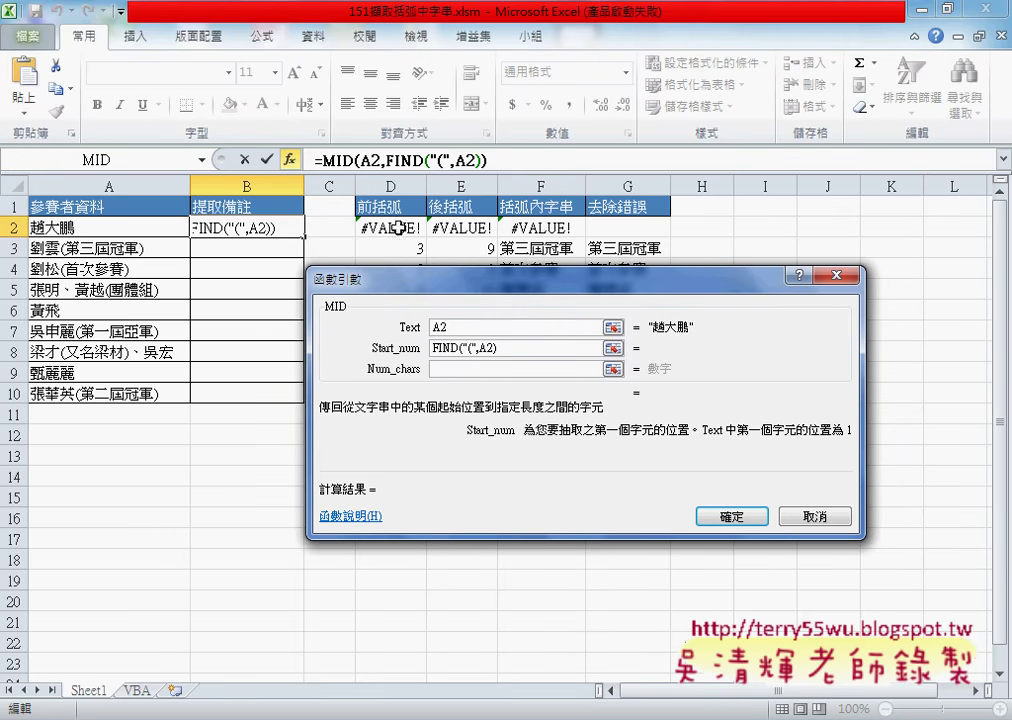
{"action": "type", "text": "+1"}
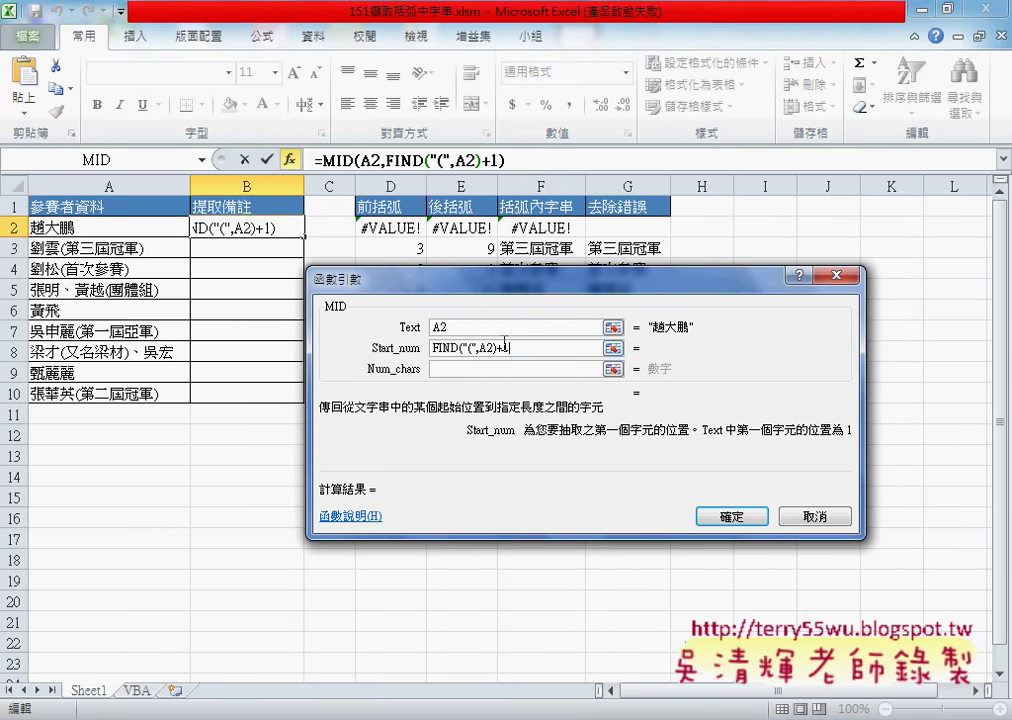
Step: Set the character count to FIND(")",A2)-FIND("(",A2)-1, confirm, and fill down to B10
{"action": "left_click", "coordinate": [453, 370]}
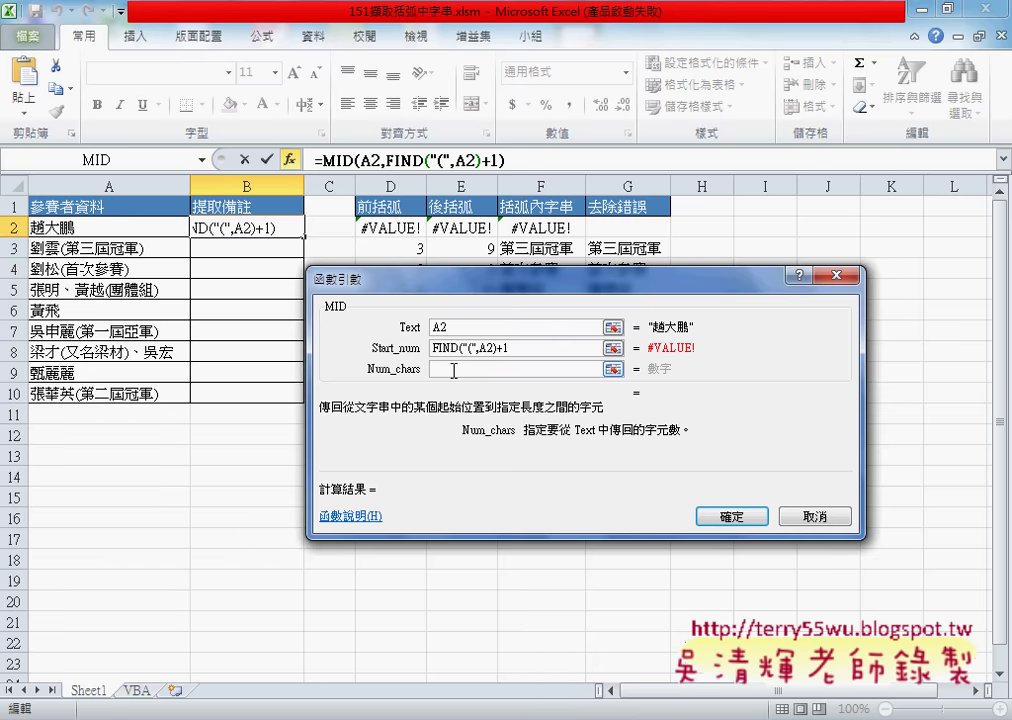
{"action": "right_click", "coordinate": [453, 370]}
{"action": "left_click", "coordinate": [497, 430]}
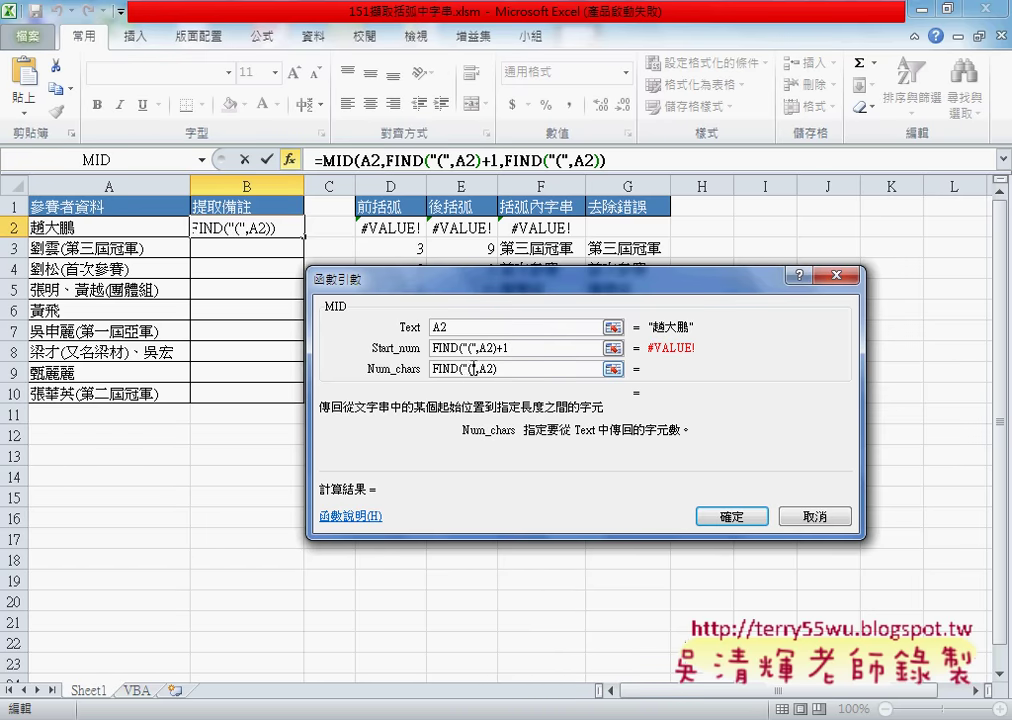
{"action": "type", "text": ")\",A2)"}
{"action": "type", "text": "-"}
{"action": "key", "text": "ctrl+v"}
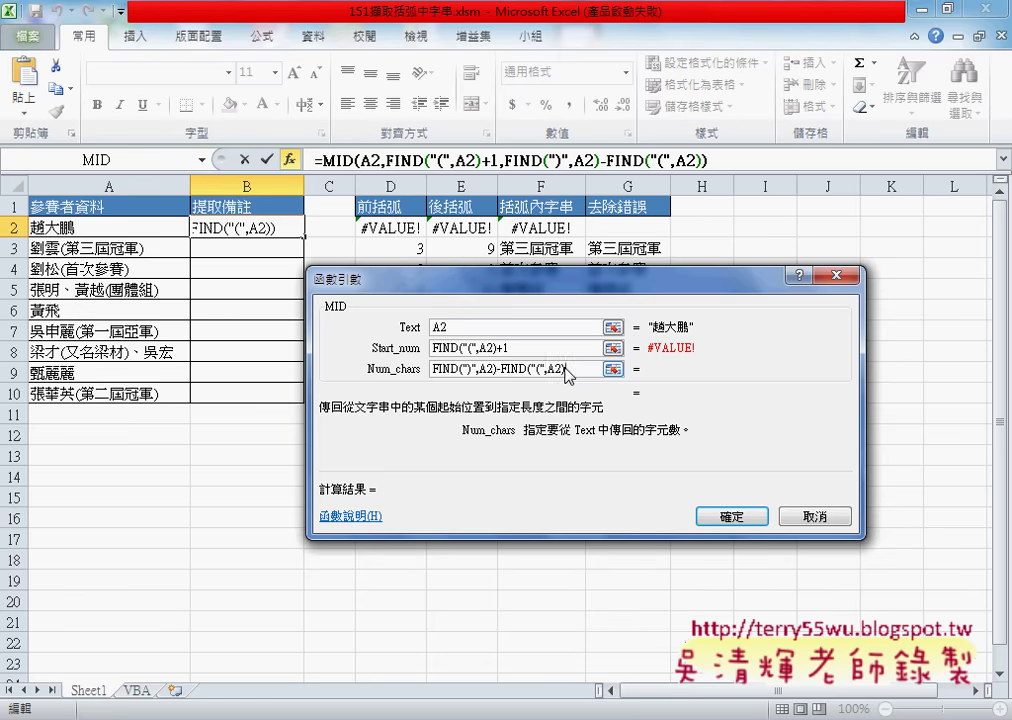
{"action": "type", "text": "-1"}
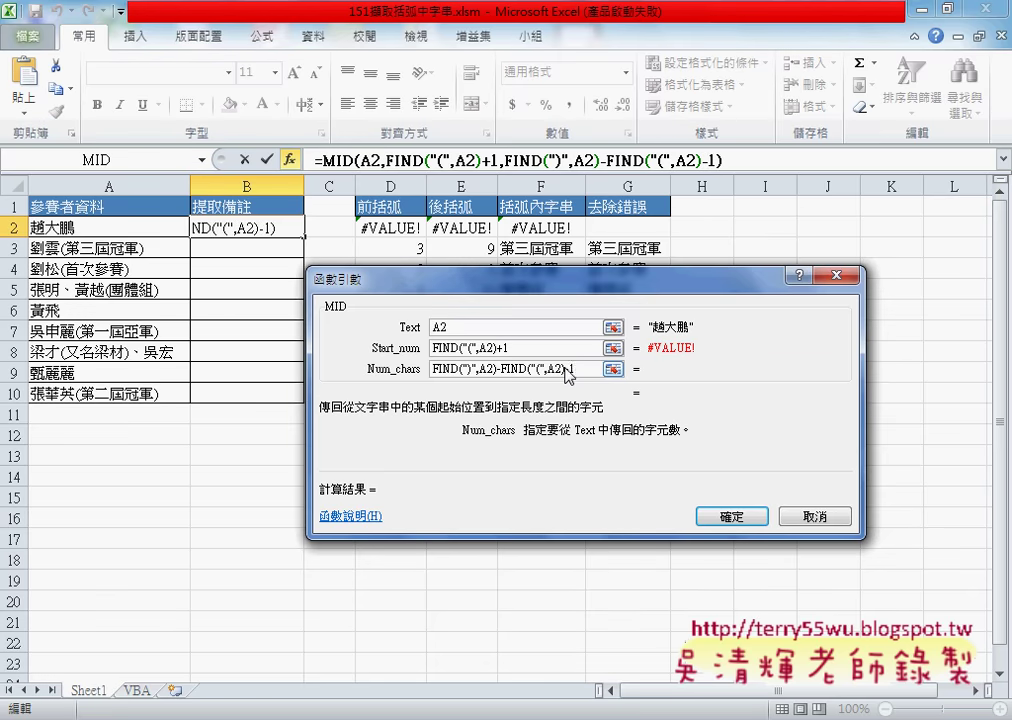
{"action": "left_click", "coordinate": [545, 348]}
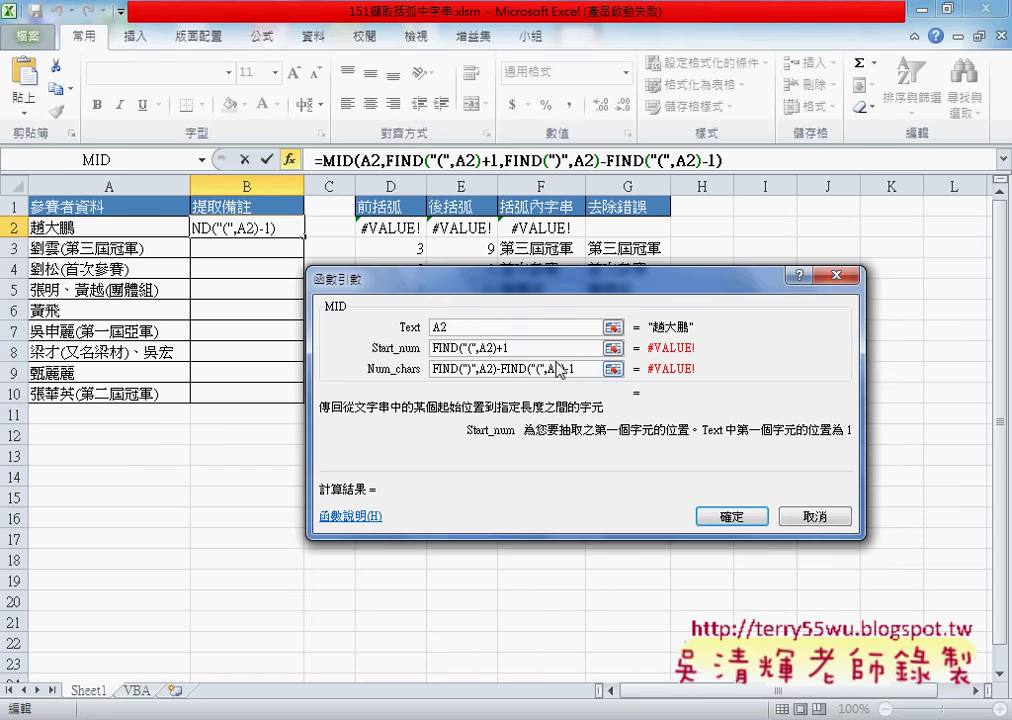
{"action": "left_click", "coordinate": [732, 516]}
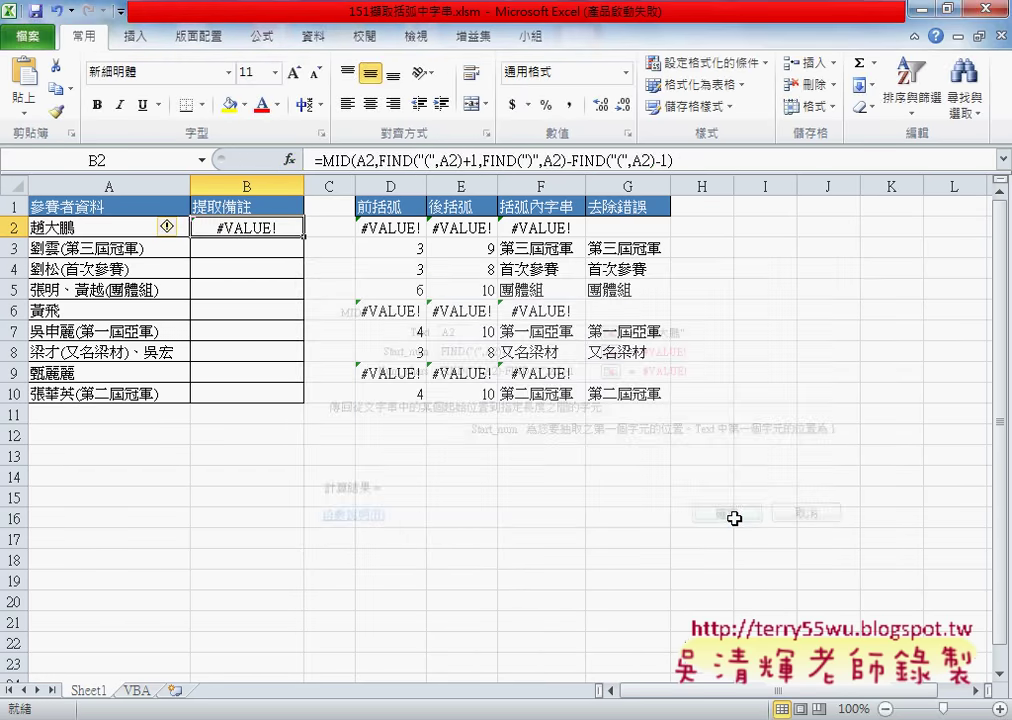
{"action": "left_click_drag", "start_coordinate": [304, 237], "coordinate": [300, 400]}
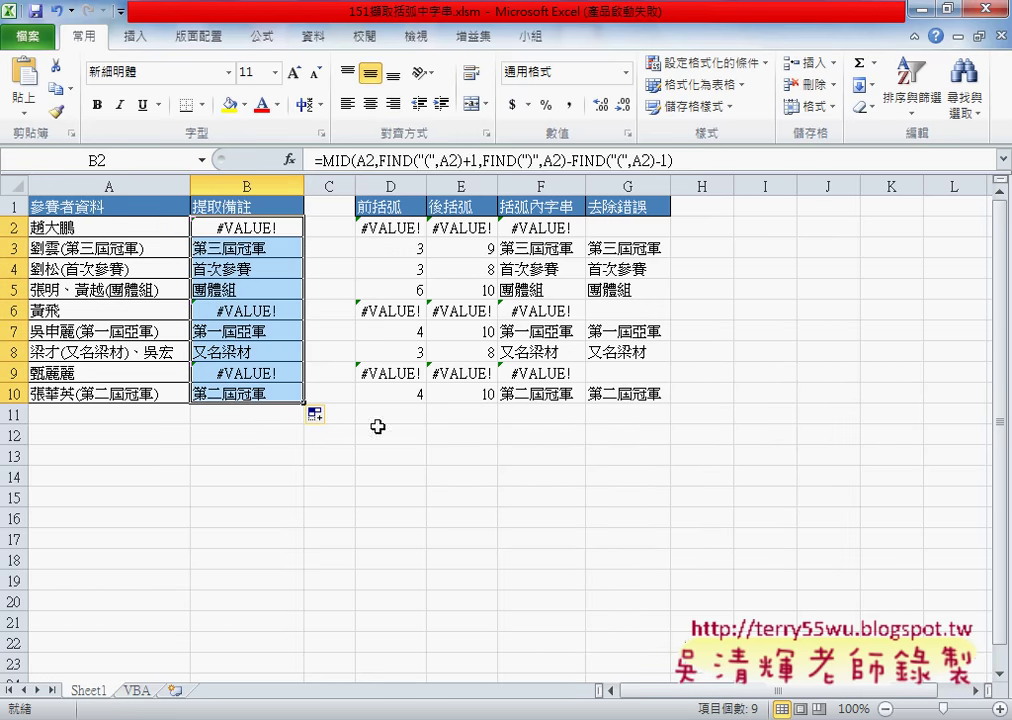
{"action": "left_click_drag", "start_coordinate": [322, 160], "coordinate": [672, 160]}
Step: Cut B2's MID formula and start an IFERROR function from the Logical category
{"action": "right_click", "coordinate": [576, 161]}
{"action": "left_click", "coordinate": [600, 175]}
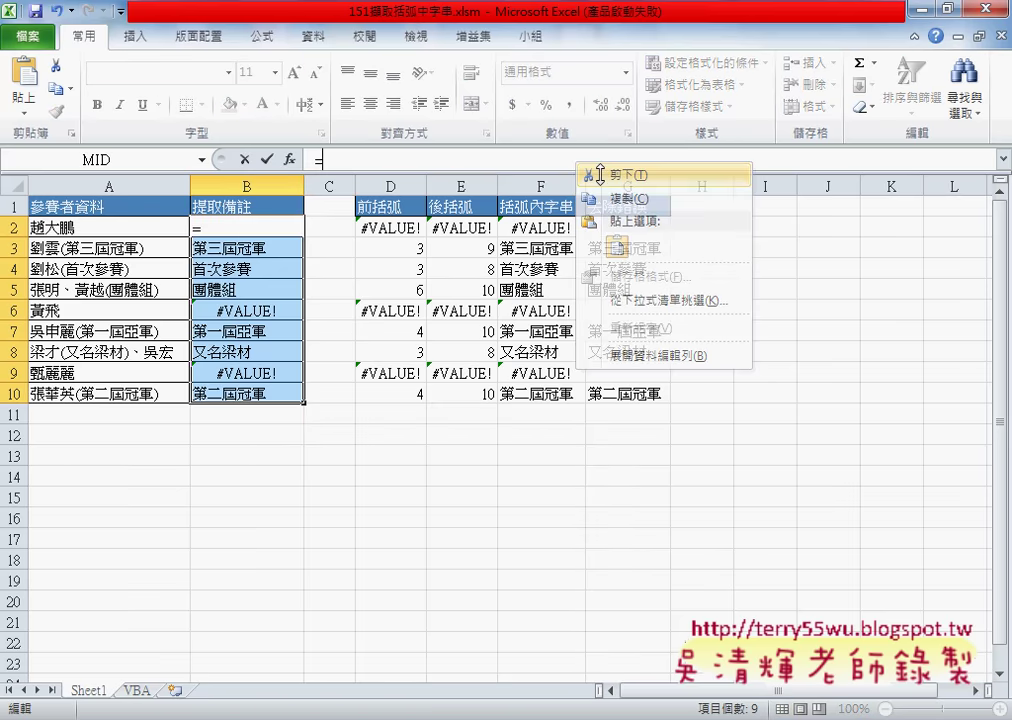
{"action": "left_click", "coordinate": [289, 159]}
{"action": "left_click", "coordinate": [538, 327]}
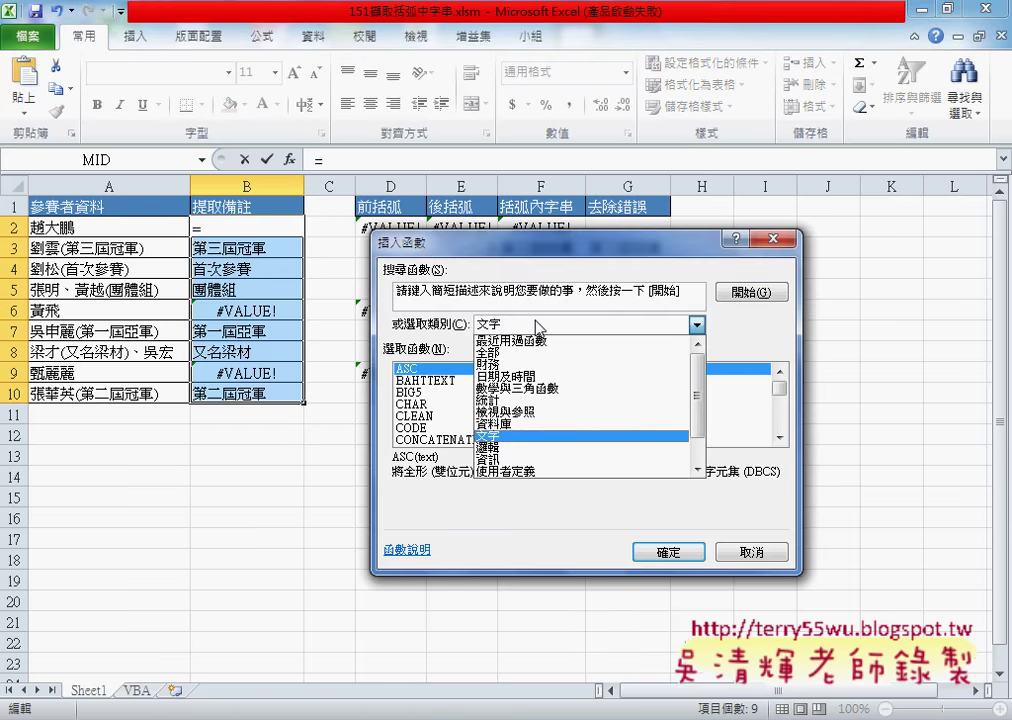
{"action": "left_click", "coordinate": [546, 448]}
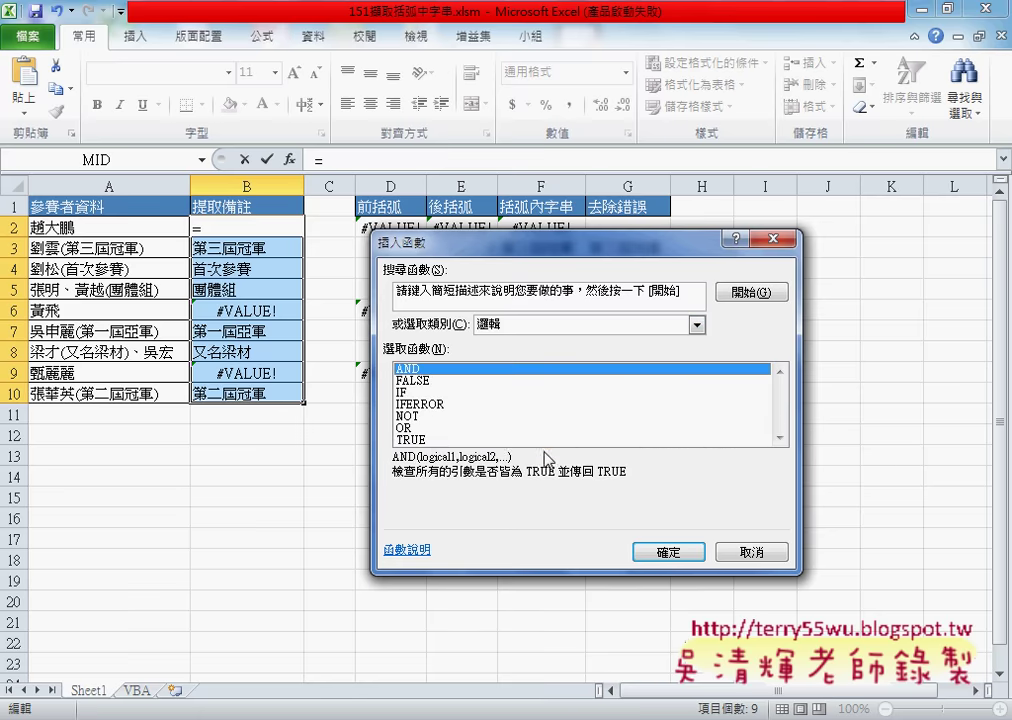
{"action": "left_click", "coordinate": [420, 404]}
{"action": "left_click", "coordinate": [668, 552]}
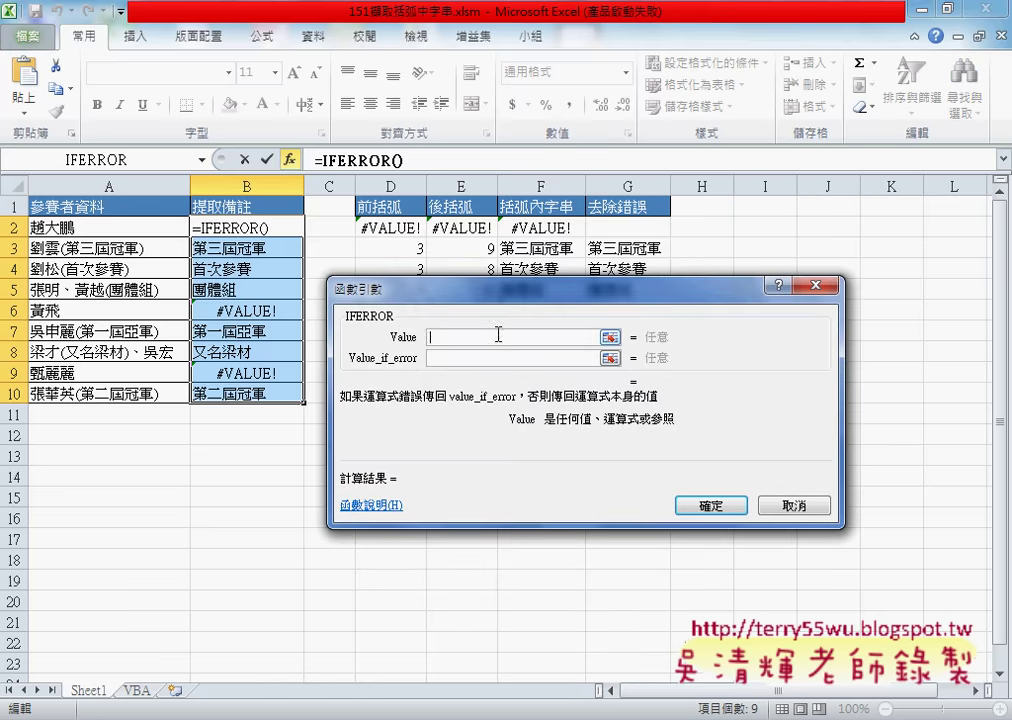
Step: Use the MID/FIND formula as IFERROR's value with "" on error, then fill to B10
{"action": "right_click", "coordinate": [537, 338]}
{"action": "left_click", "coordinate": [615, 390]}
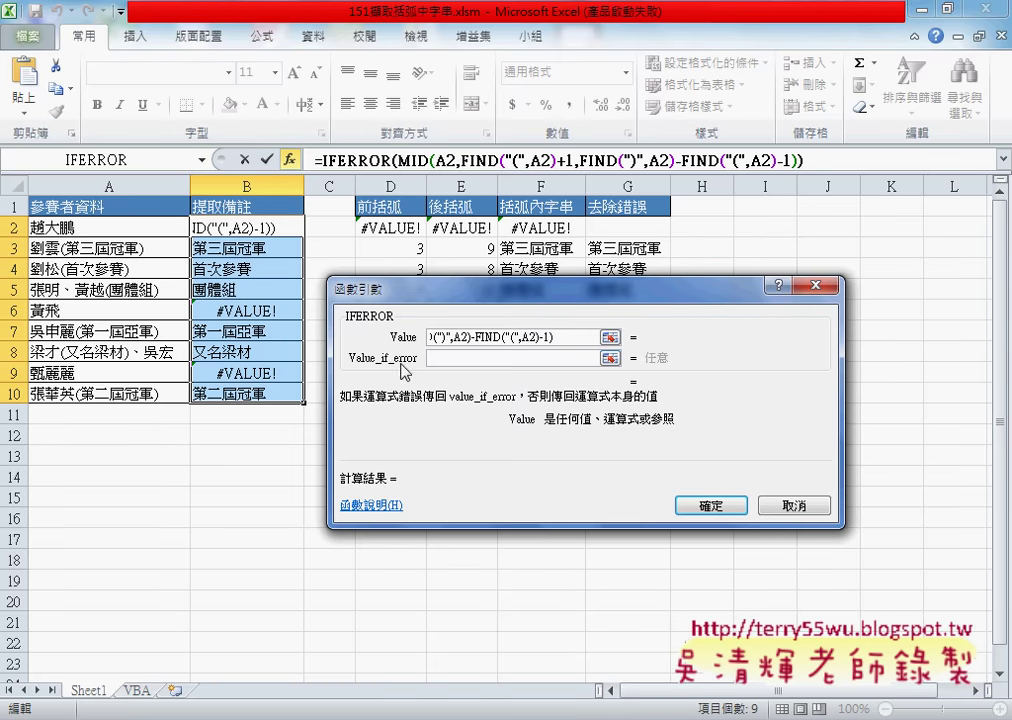
{"action": "left_click", "coordinate": [449, 360]}
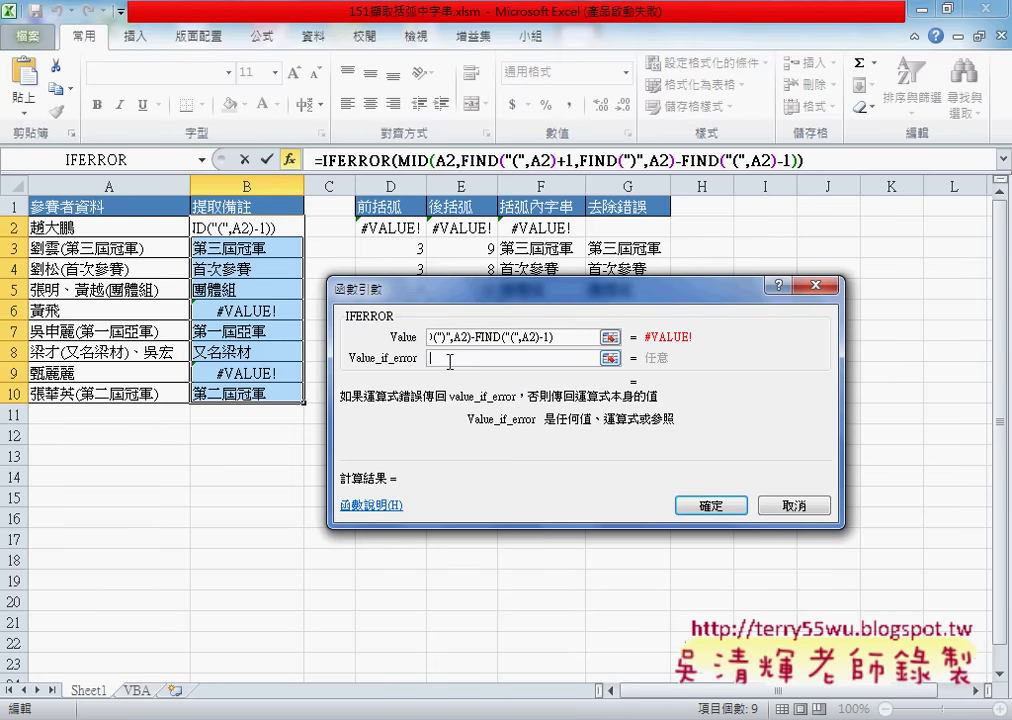
{"action": "type", "text": "\"\""}
{"action": "left_click", "coordinate": [706, 507]}
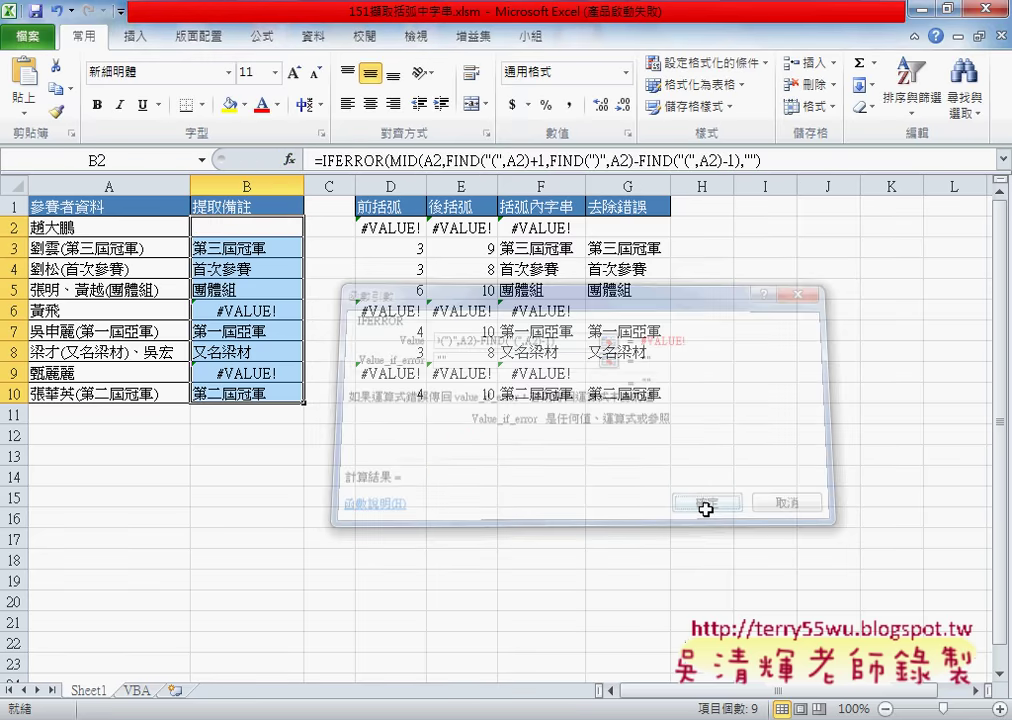
{"action": "left_click", "coordinate": [285, 228]}
{"action": "left_click_drag", "start_coordinate": [303, 237], "coordinate": [295, 412]}
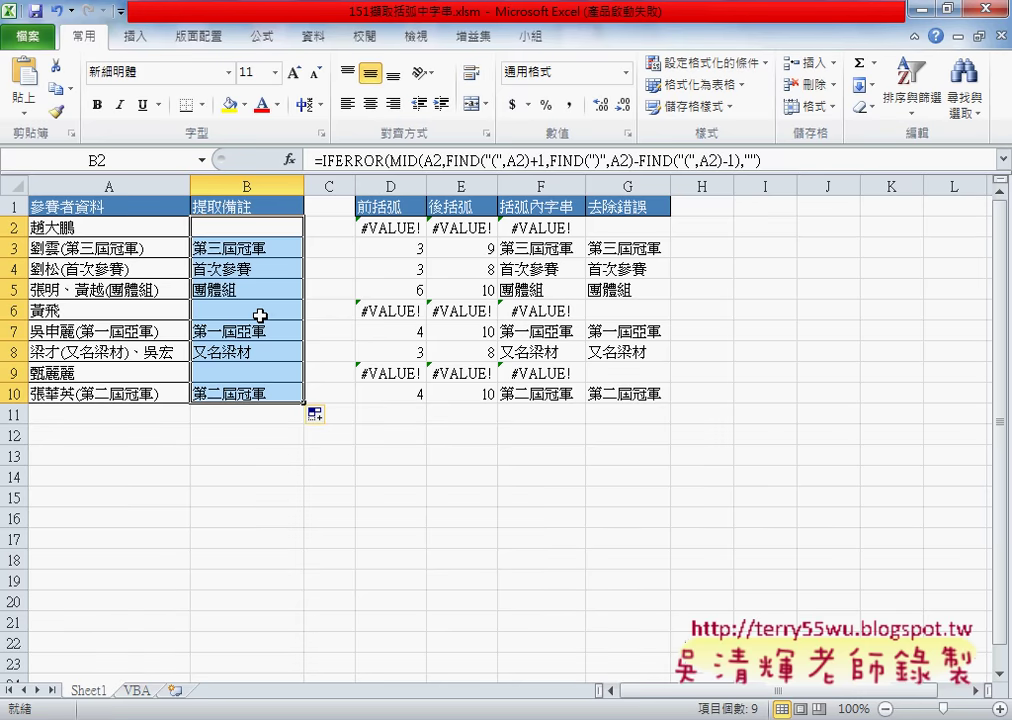
Step: Annotate the B2 formula, underlining its MID and FIND parts, then erase the ink
{"action": "left_click_drag", "start_coordinate": [303, 178], "coordinate": [772, 162]}
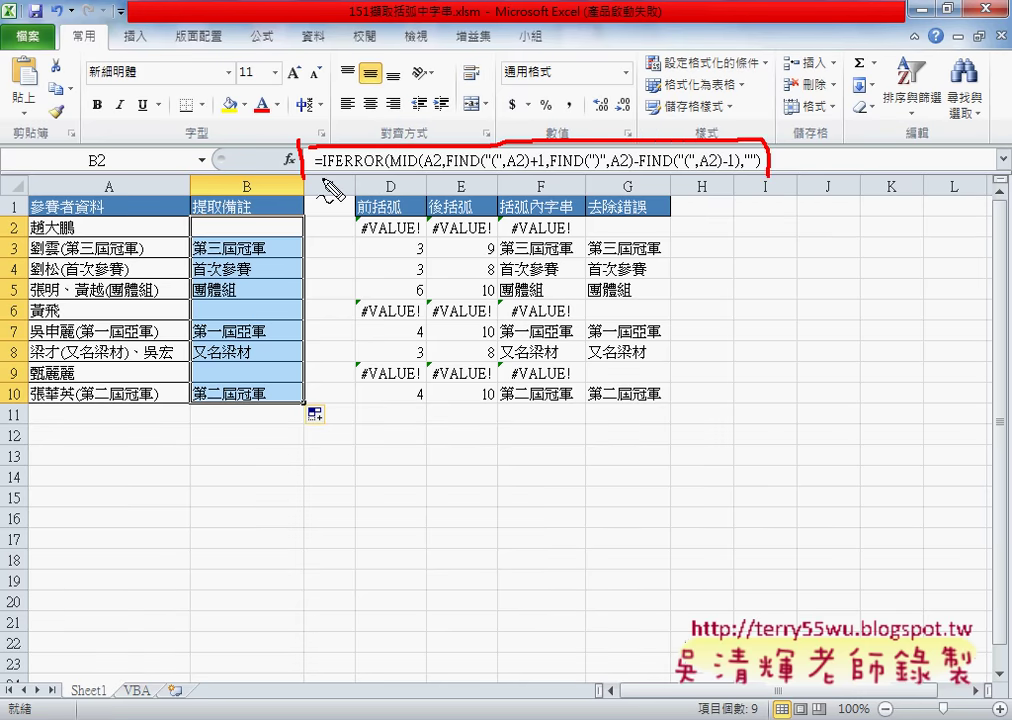
{"action": "left_click_drag", "start_coordinate": [305, 180], "coordinate": [768, 185]}
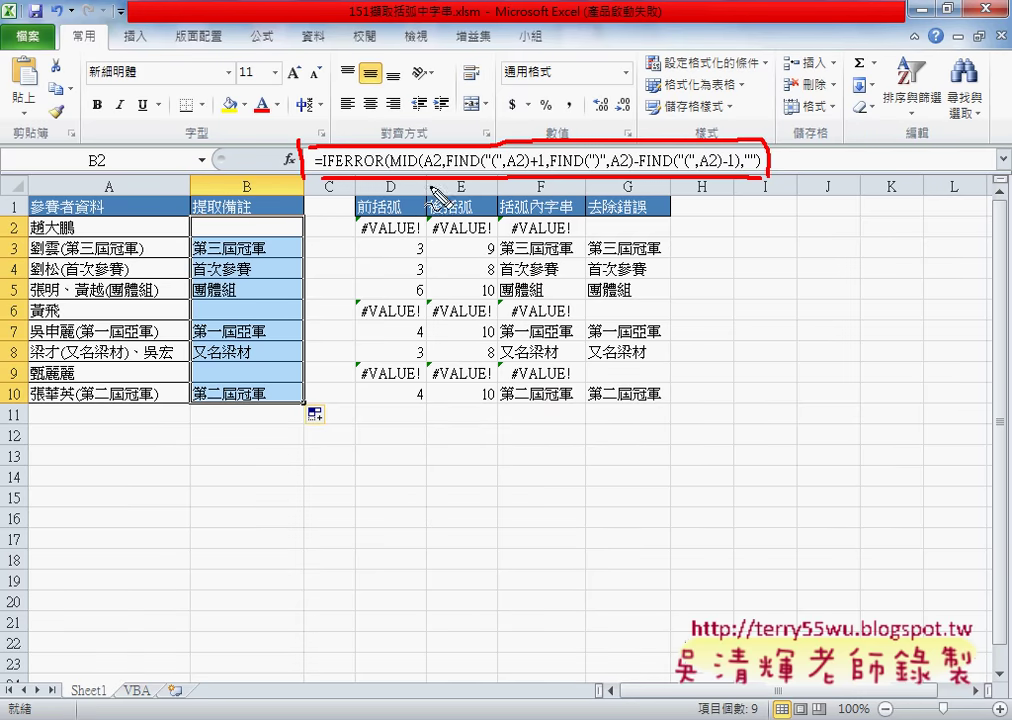
{"action": "mouse_move", "coordinate": [309, 233]}
{"action": "left_mouse_down"}
{"action": "mouse_move", "coordinate": [297, 170]}
{"action": "mouse_move", "coordinate": [289, 181]}
{"action": "left_mouse_up"}
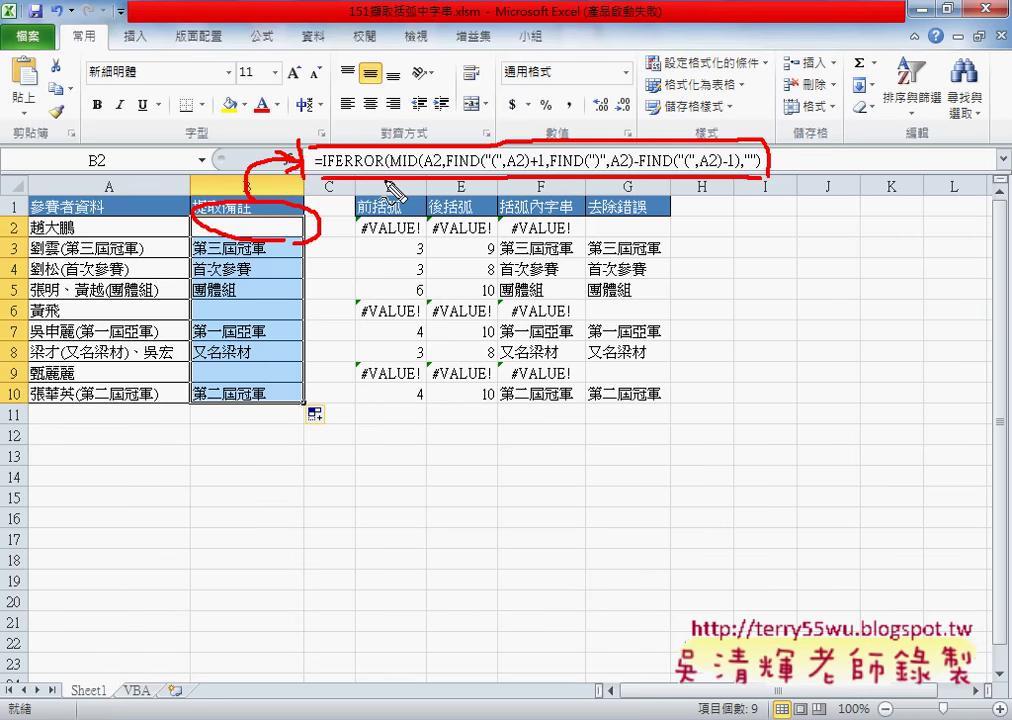
{"action": "left_click_drag", "start_coordinate": [444, 177], "coordinate": [479, 177]}
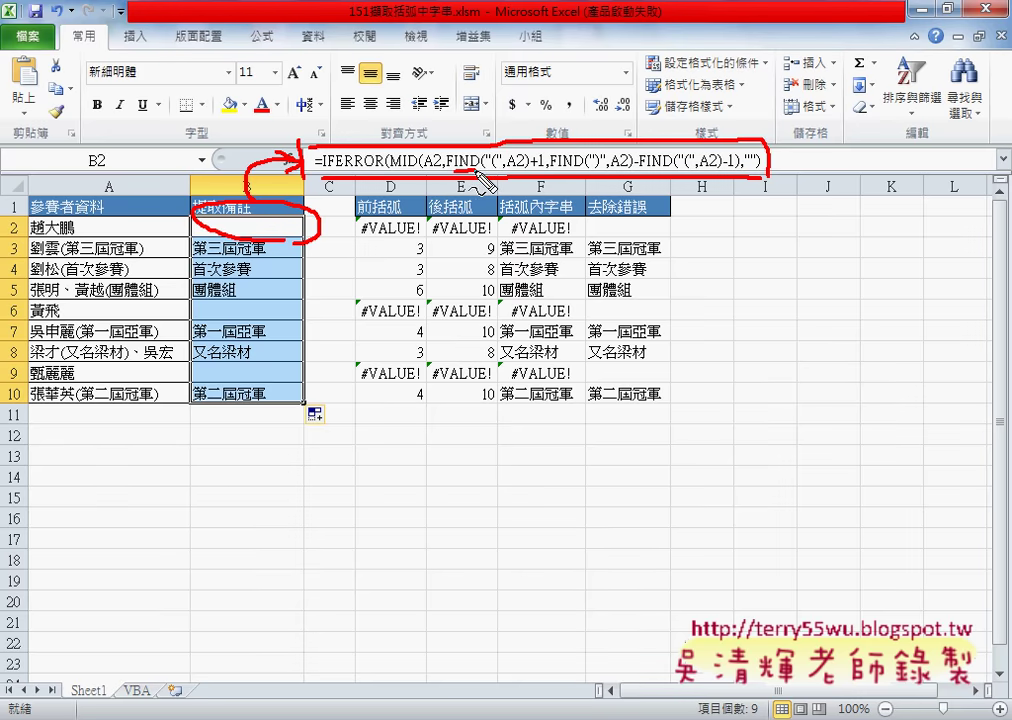
{"action": "left_click_drag", "start_coordinate": [391, 177], "coordinate": [418, 177]}
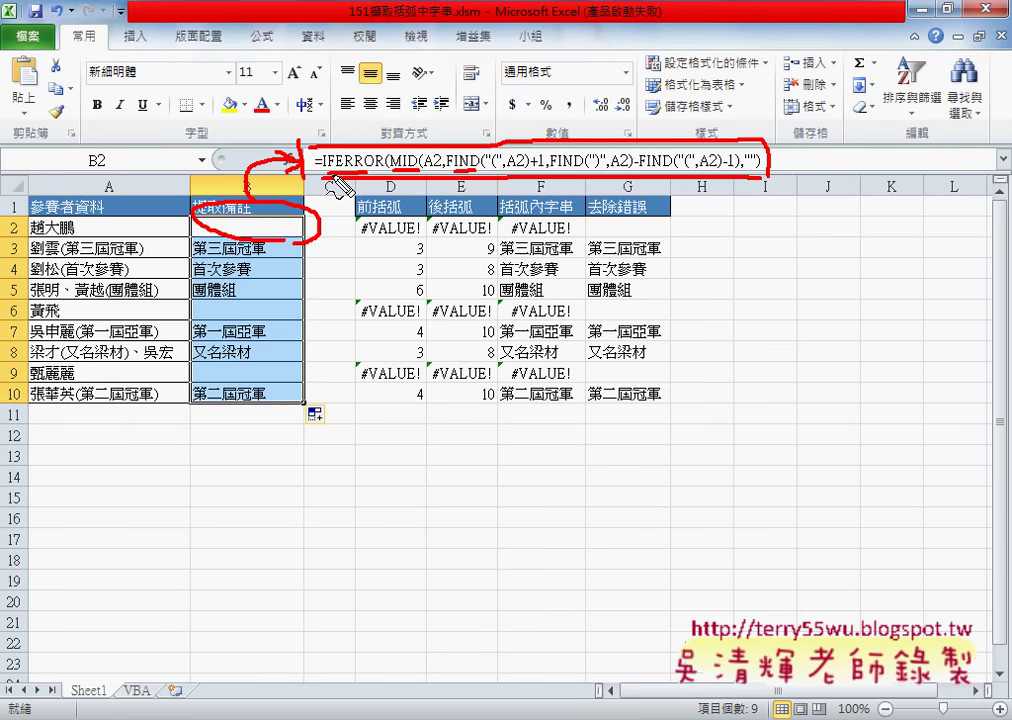
{"action": "key", "text": "Escape"}
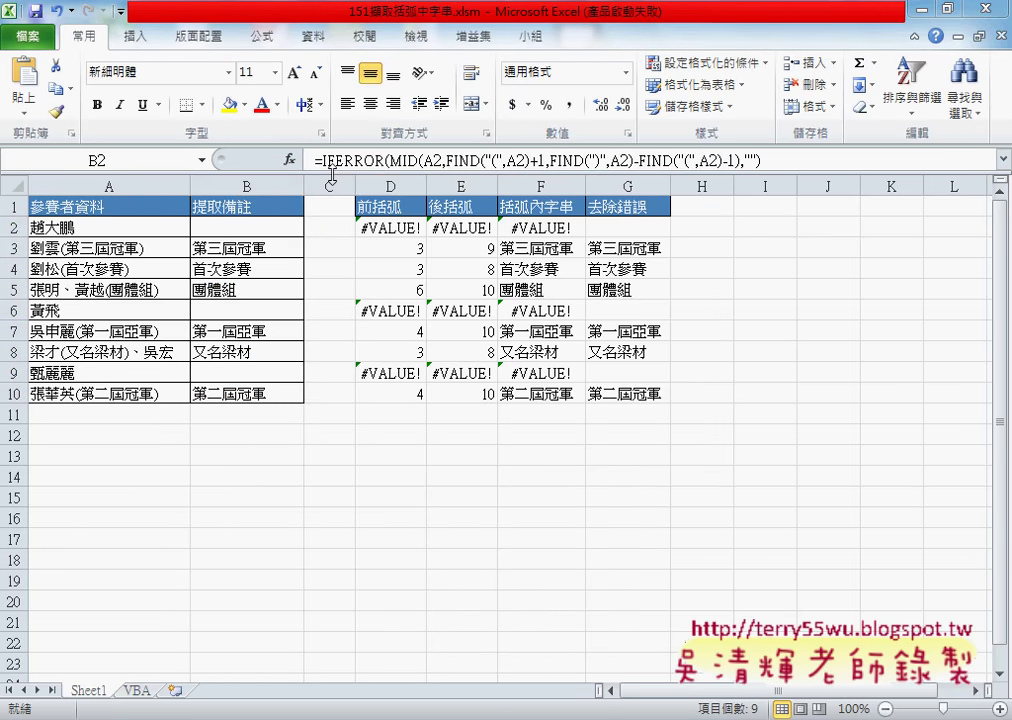
Step: Select the B2:B10 results, then go to the VBA sheet
{"action": "key", "text": "ctrl+shift+Down"}
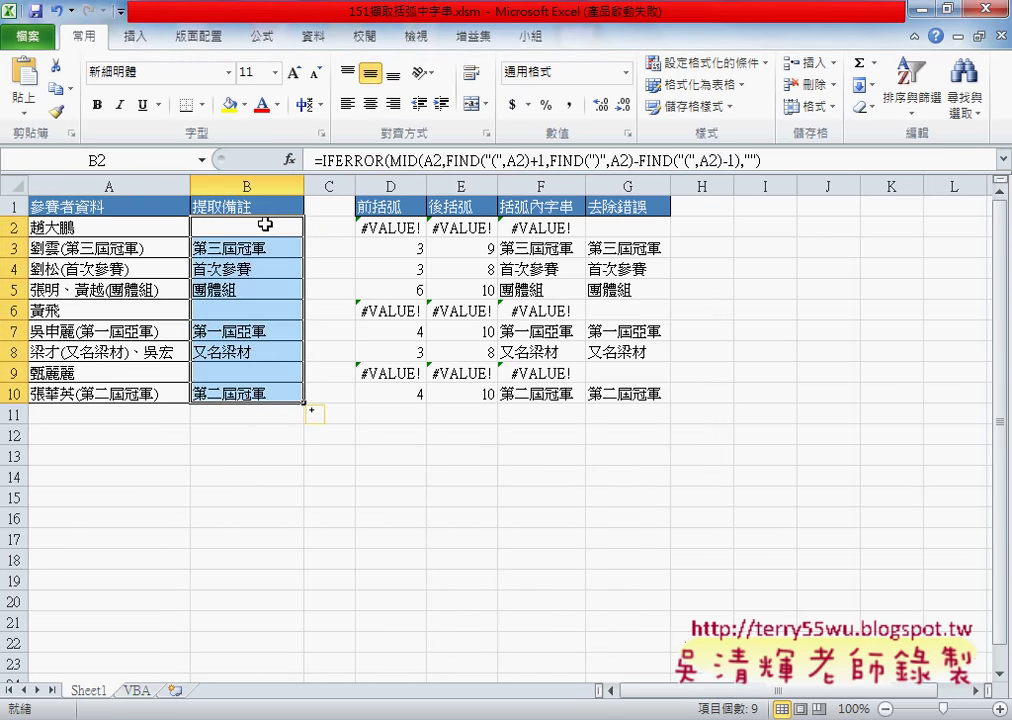
{"action": "left_click", "coordinate": [280, 227]}
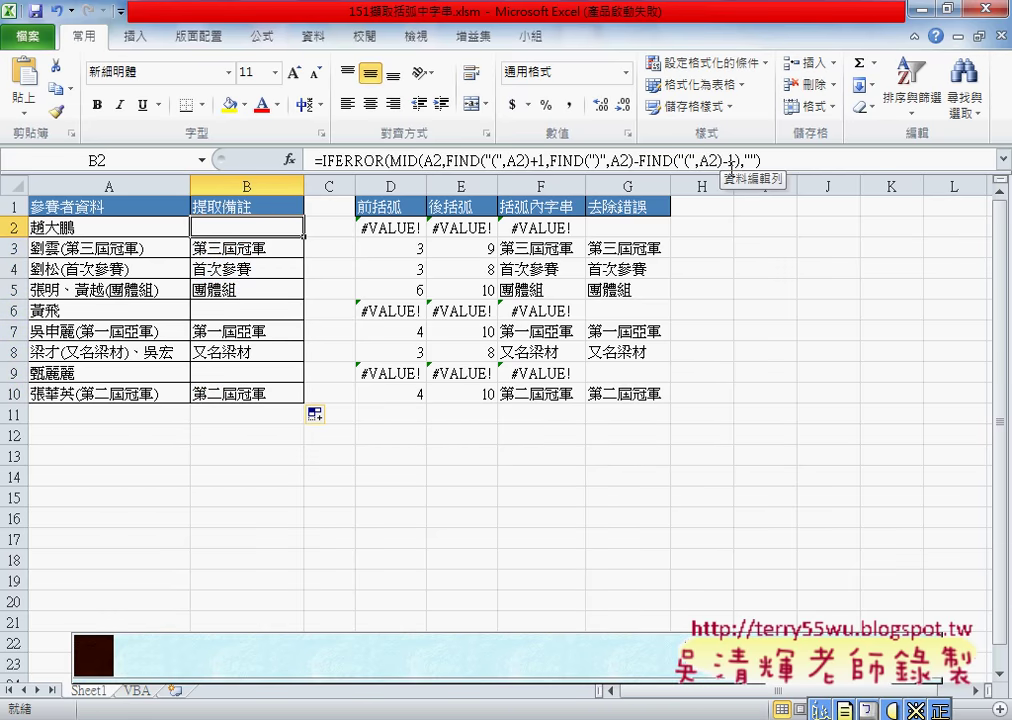
{"action": "left_click", "coordinate": [137, 691]}
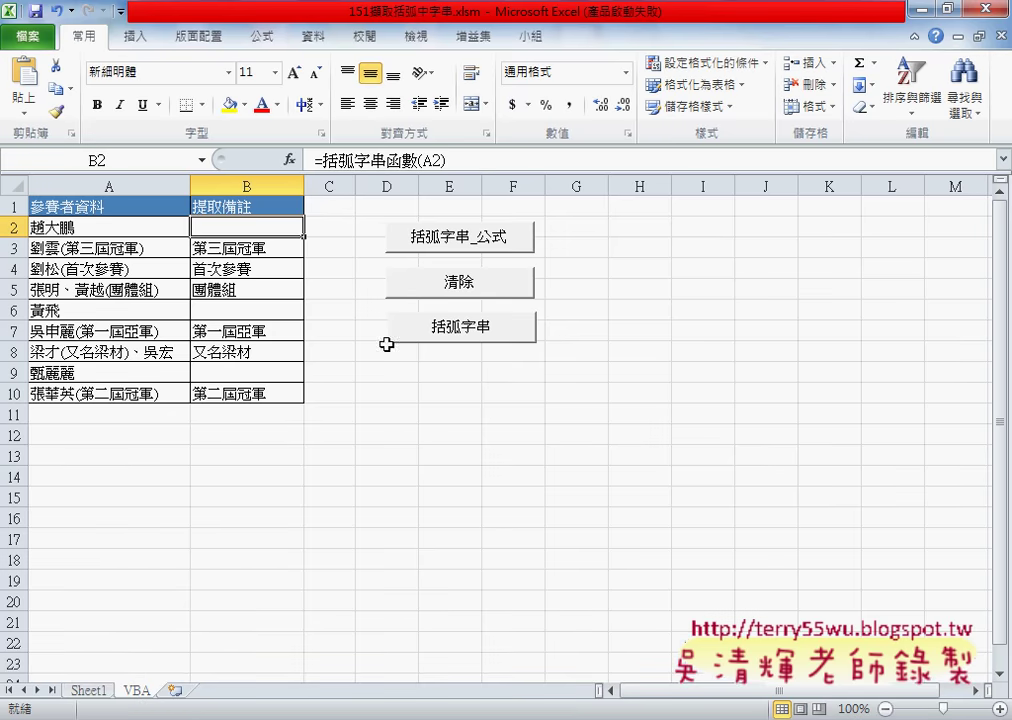
Step: Alternate 清除 and 括弧字串_公式 twice, then fill with 括弧字串 values and clear column B
{"action": "left_click", "coordinate": [488, 282]}
{"action": "left_click", "coordinate": [475, 250]}
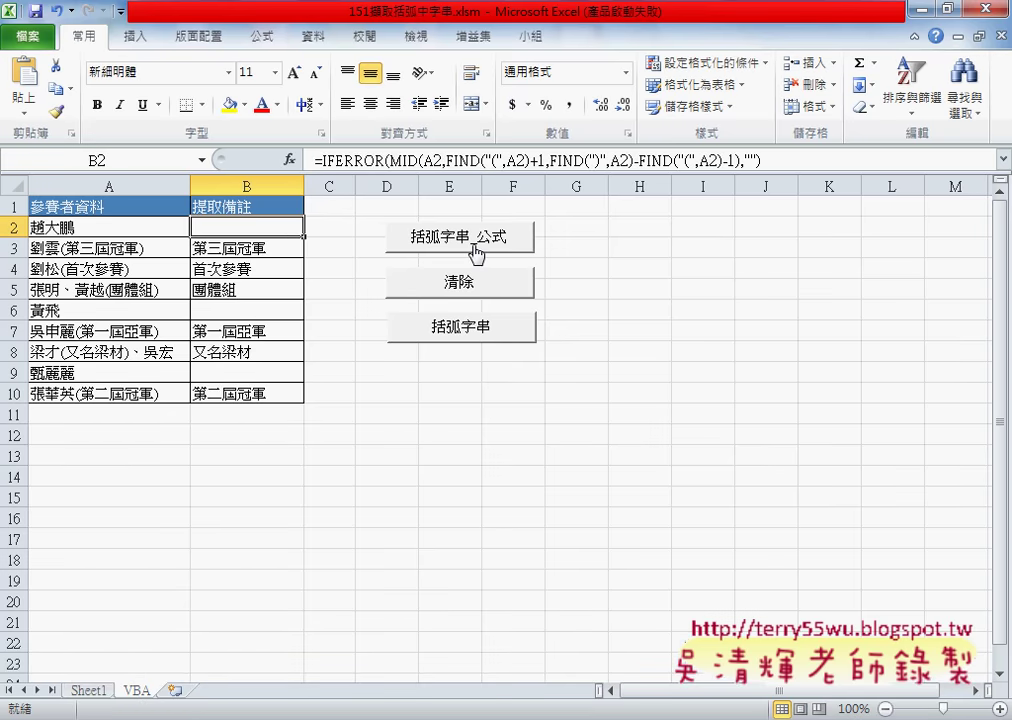
{"action": "left_click", "coordinate": [470, 289]}
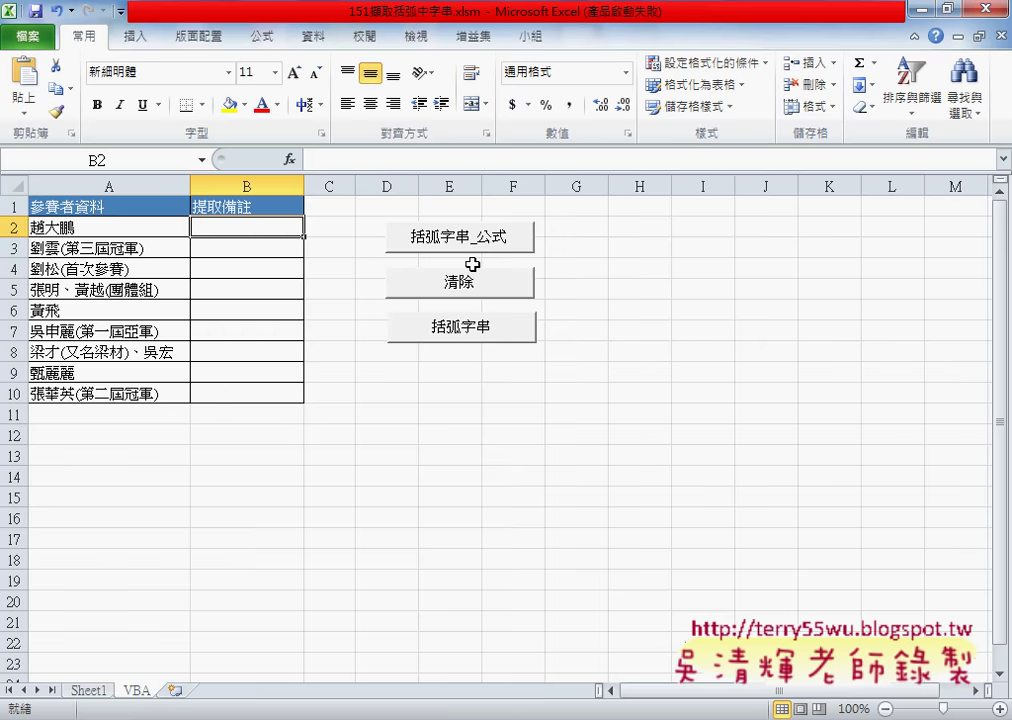
{"action": "left_click", "coordinate": [480, 248]}
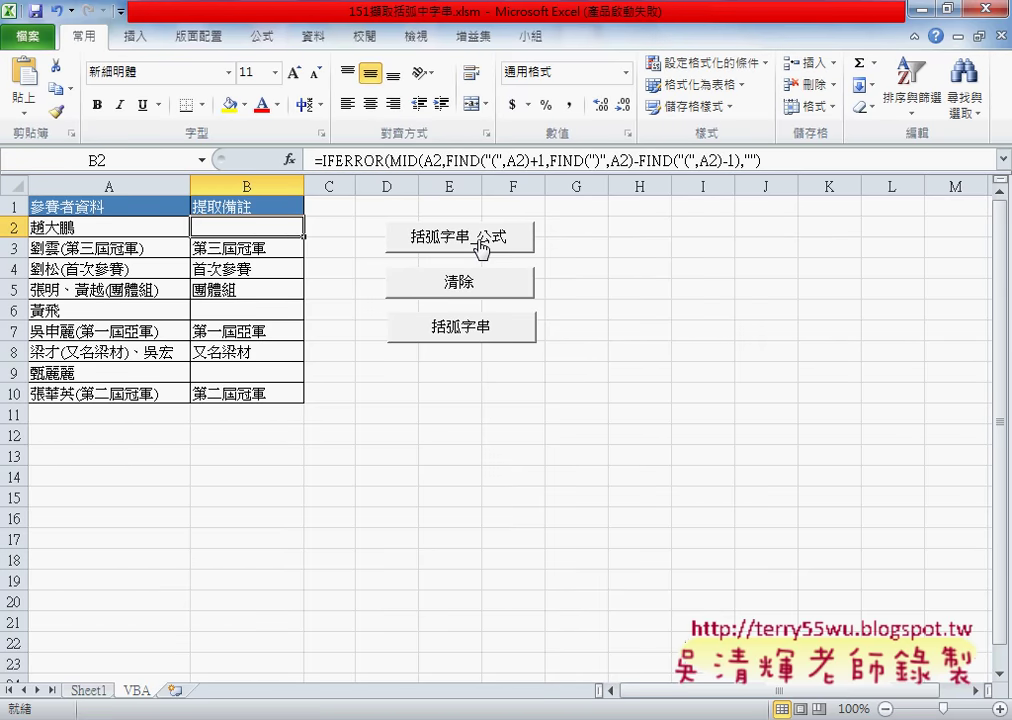
{"action": "left_click", "coordinate": [481, 280]}
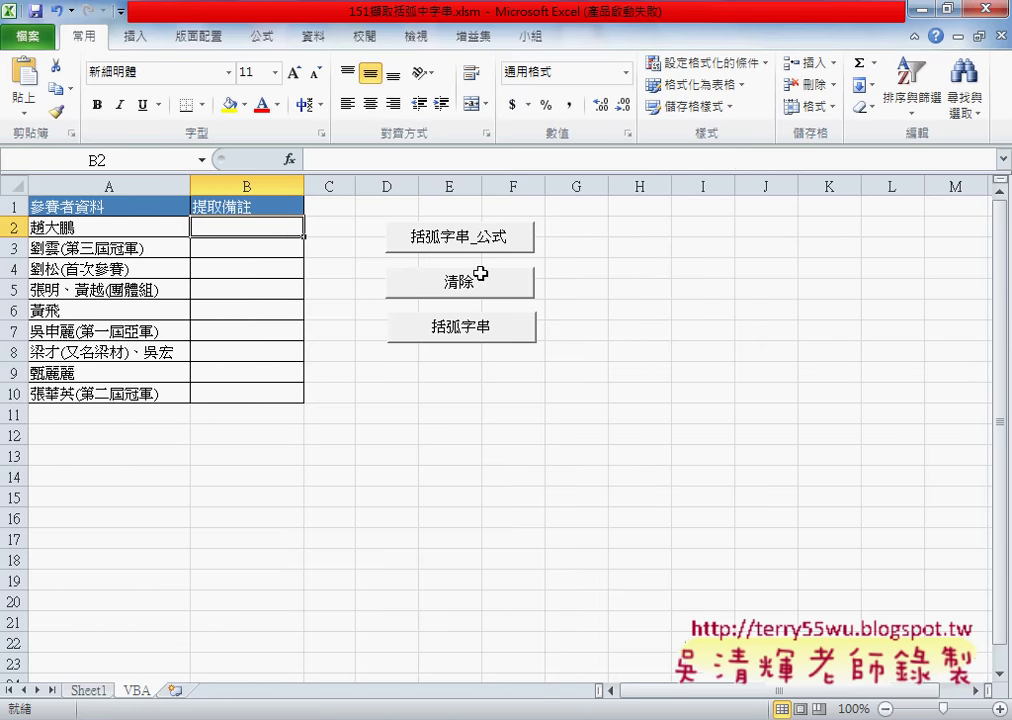
{"action": "left_click", "coordinate": [481, 340]}
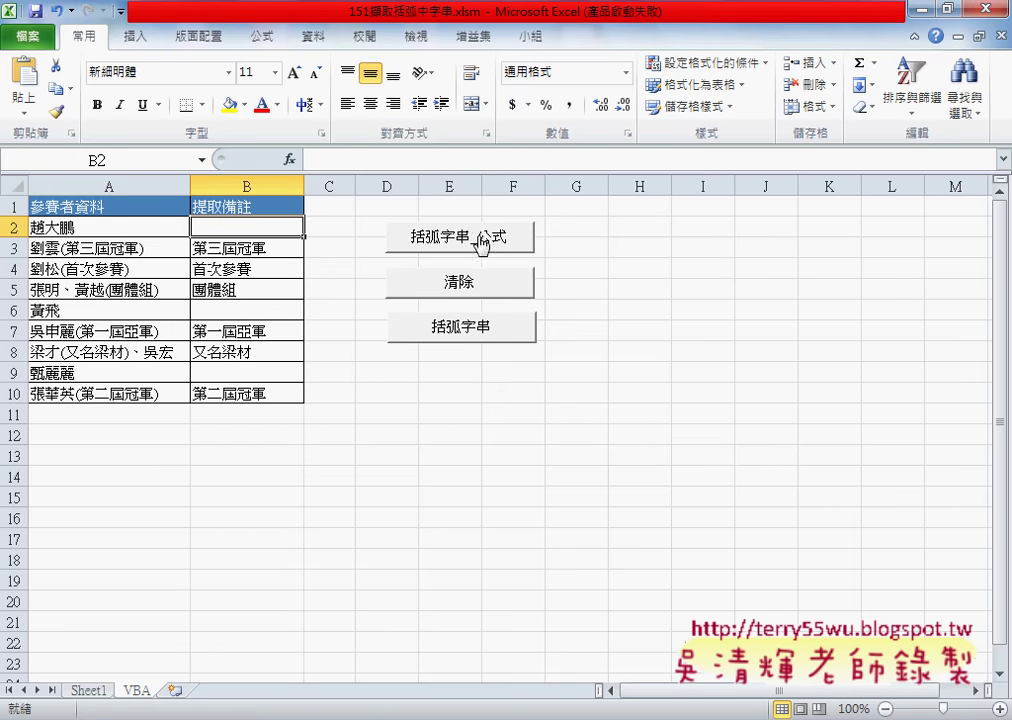
{"action": "left_click", "coordinate": [481, 283]}
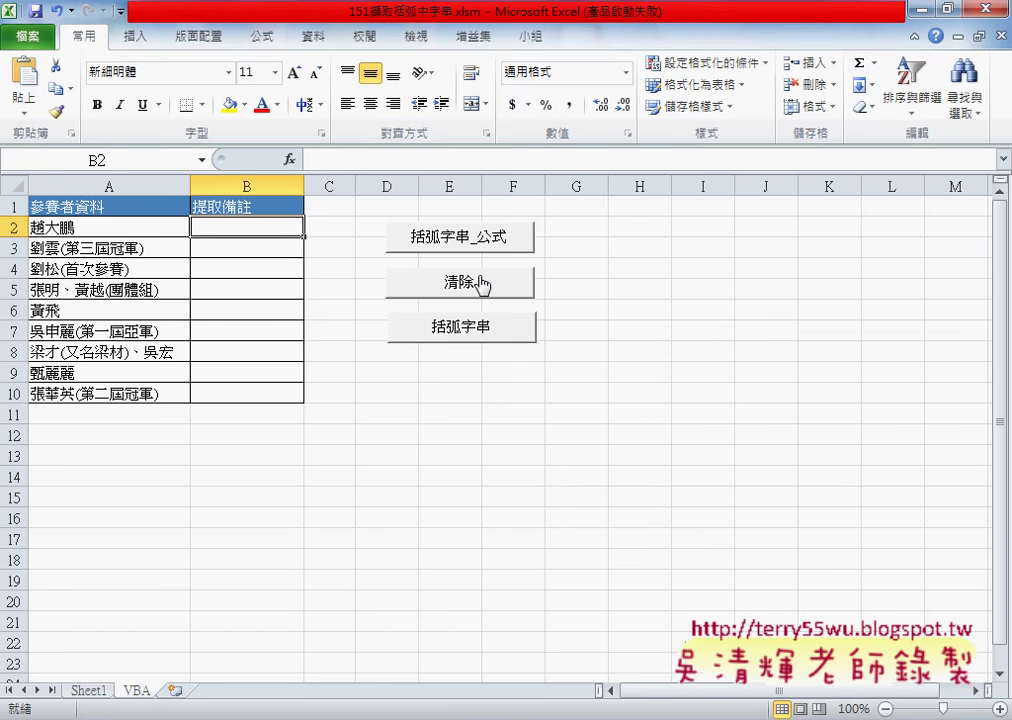
{"action": "left_click", "coordinate": [483, 250]}
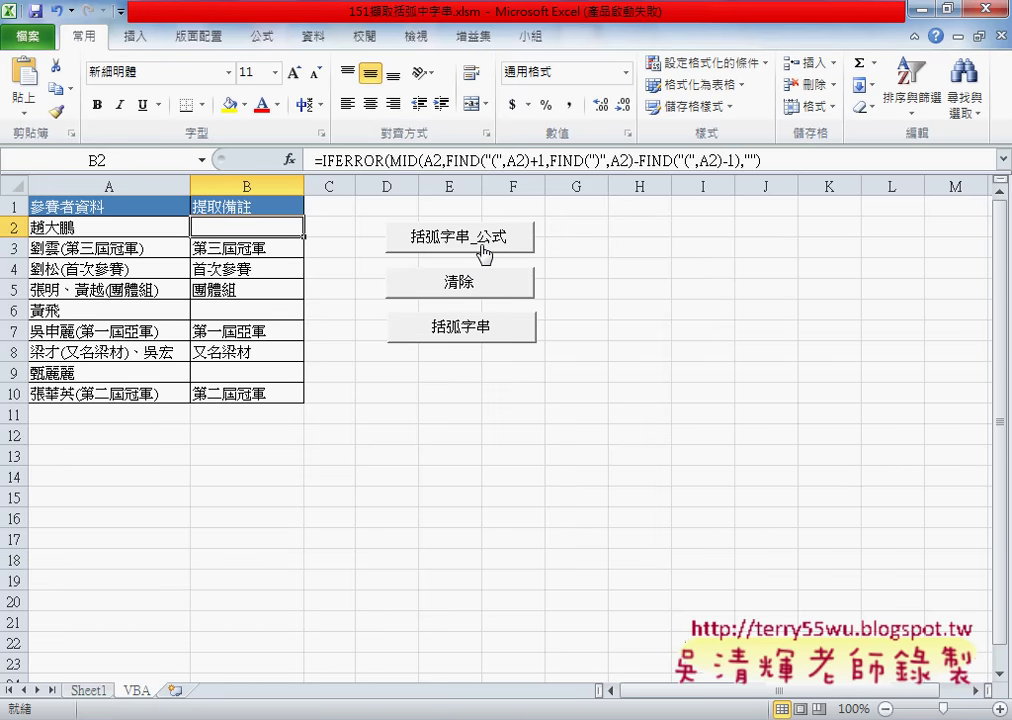
{"action": "left_click", "coordinate": [478, 290]}
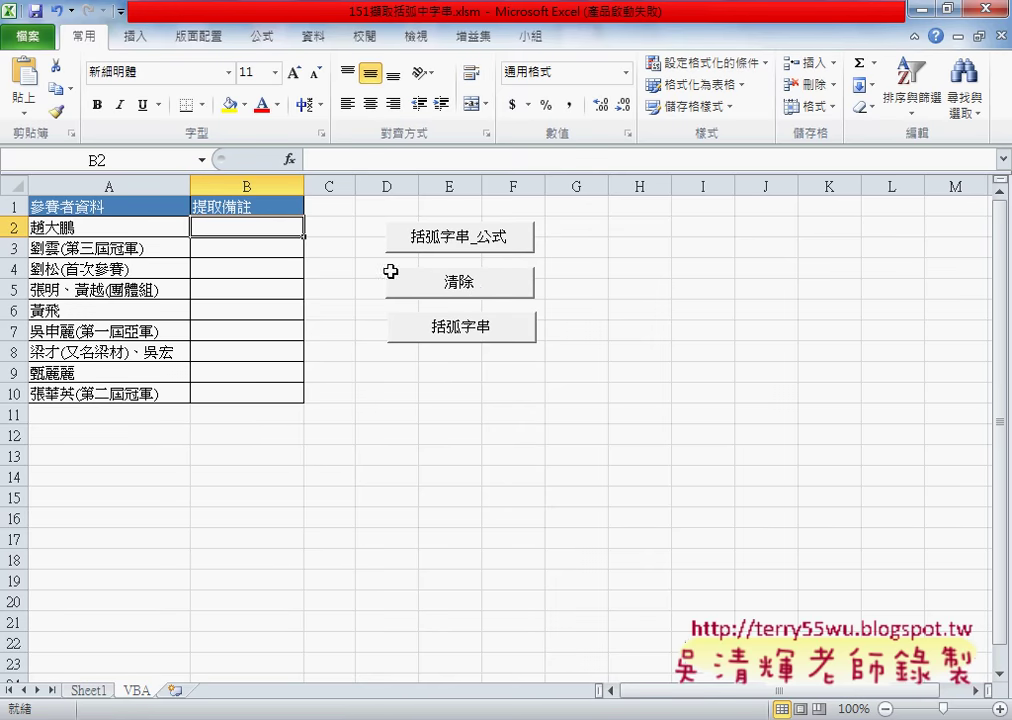
Step: Refill column B via 括弧字串_公式 and 清除, then with 括弧字串 values, checking B3 and B4
{"action": "left_click", "coordinate": [461, 249]}
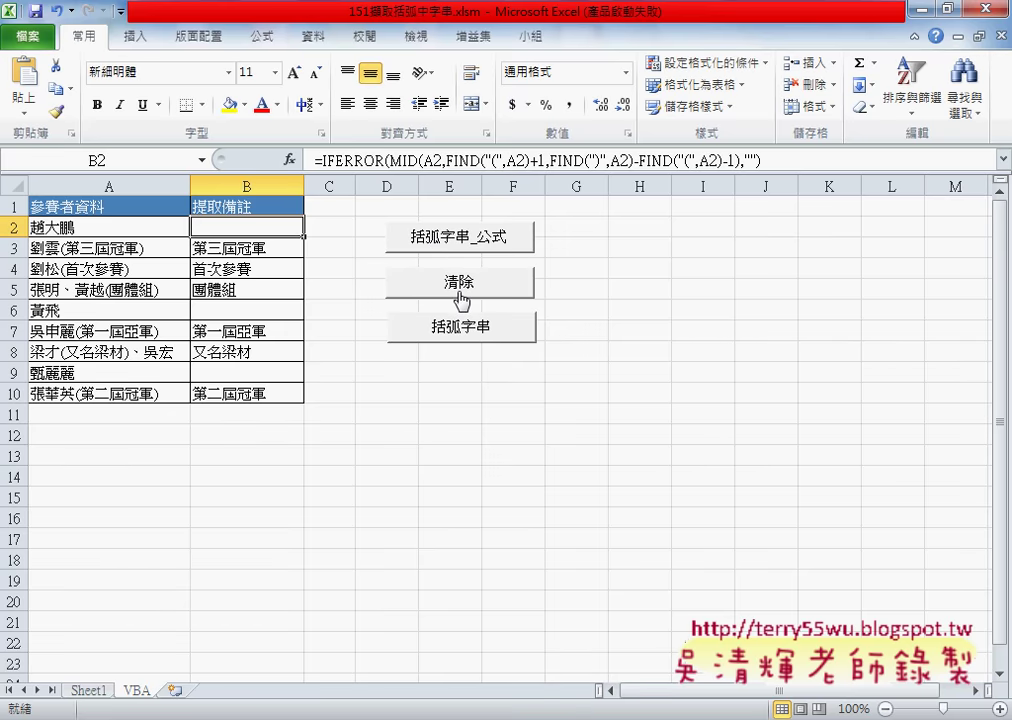
{"action": "left_click", "coordinate": [461, 284]}
{"action": "left_click", "coordinate": [467, 240]}
{"action": "left_click", "coordinate": [481, 287]}
{"action": "left_click", "coordinate": [481, 333]}
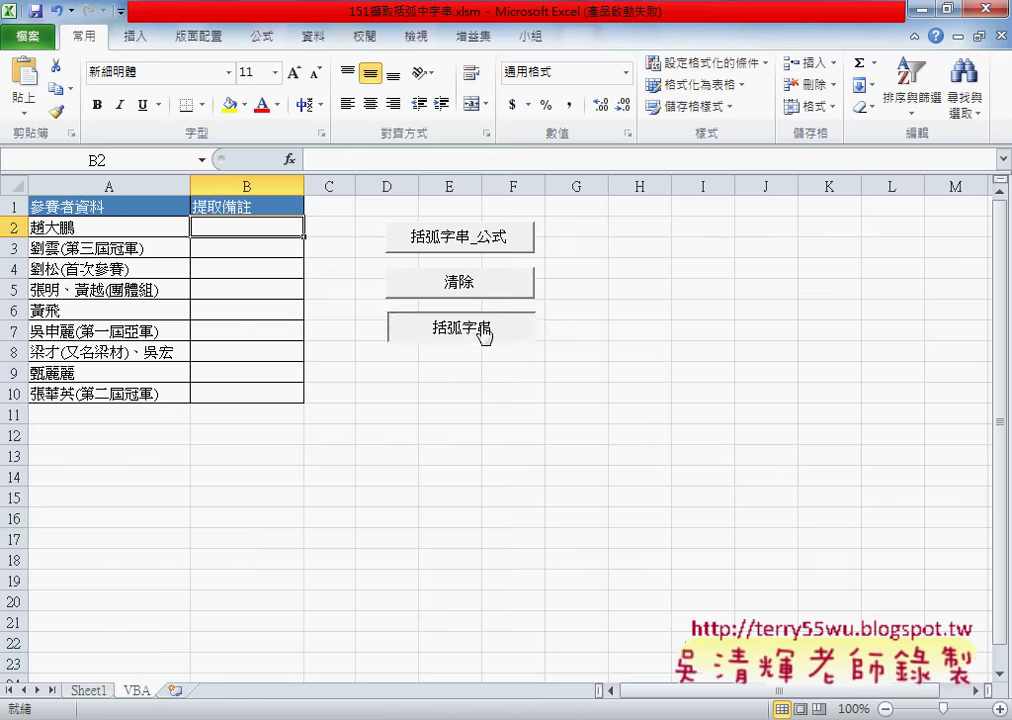
{"action": "left_click", "coordinate": [255, 249]}
{"action": "left_click", "coordinate": [259, 270]}
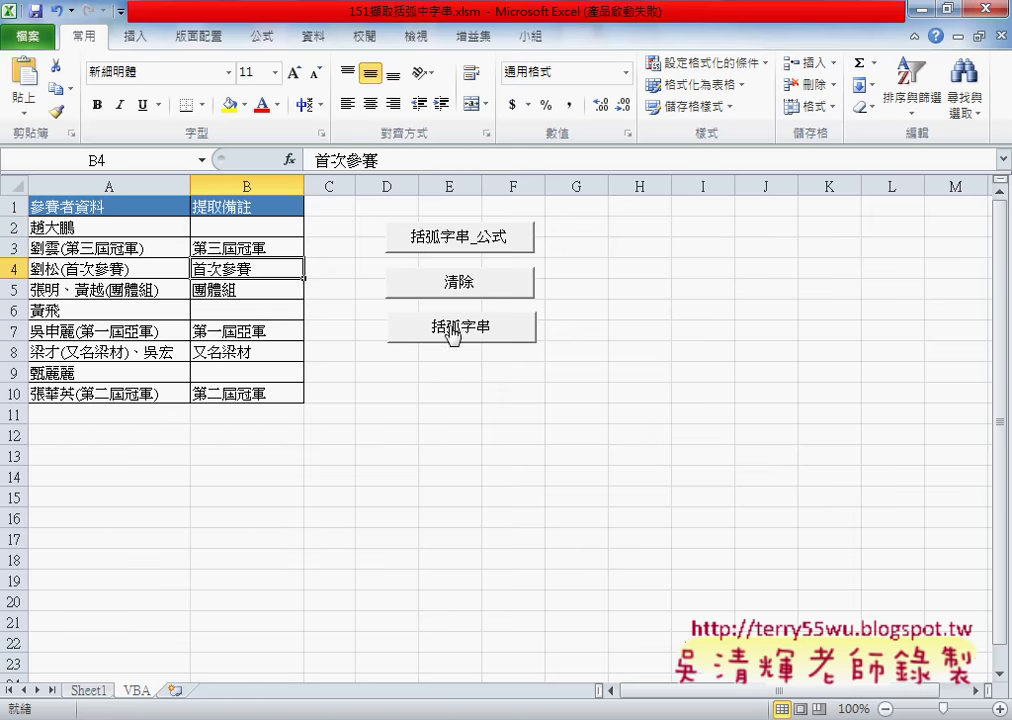
{"action": "left_click", "coordinate": [268, 249]}
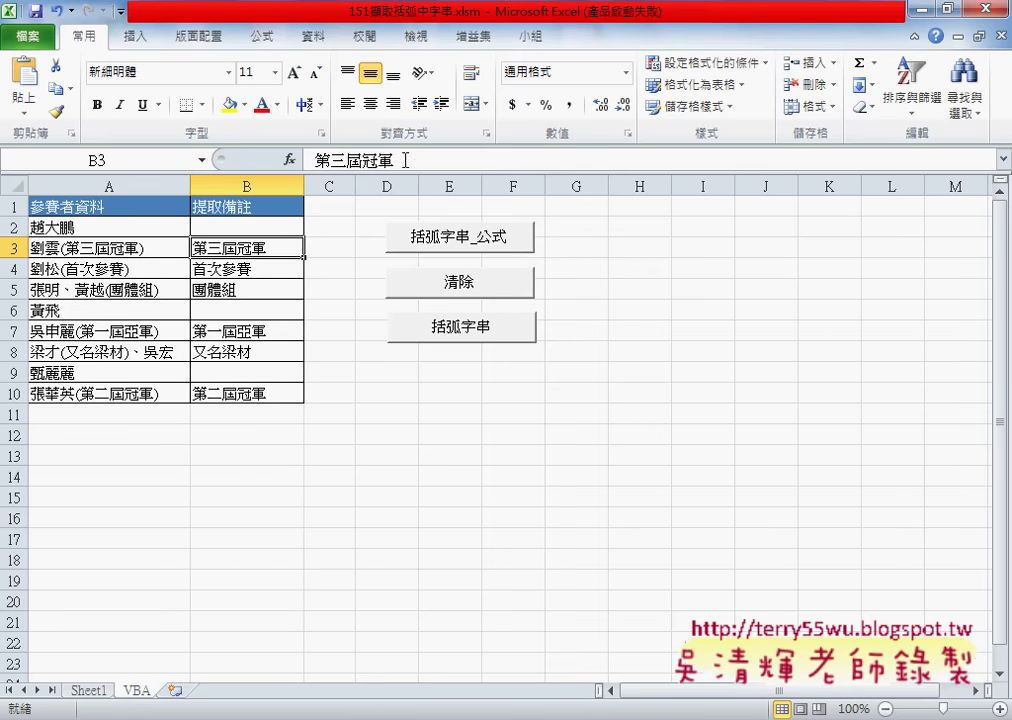
Step: Fill column B with 括弧字串_公式 formulas and inspect cells B2 through B7
{"action": "left_click", "coordinate": [481, 244]}
{"action": "left_click", "coordinate": [267, 230]}
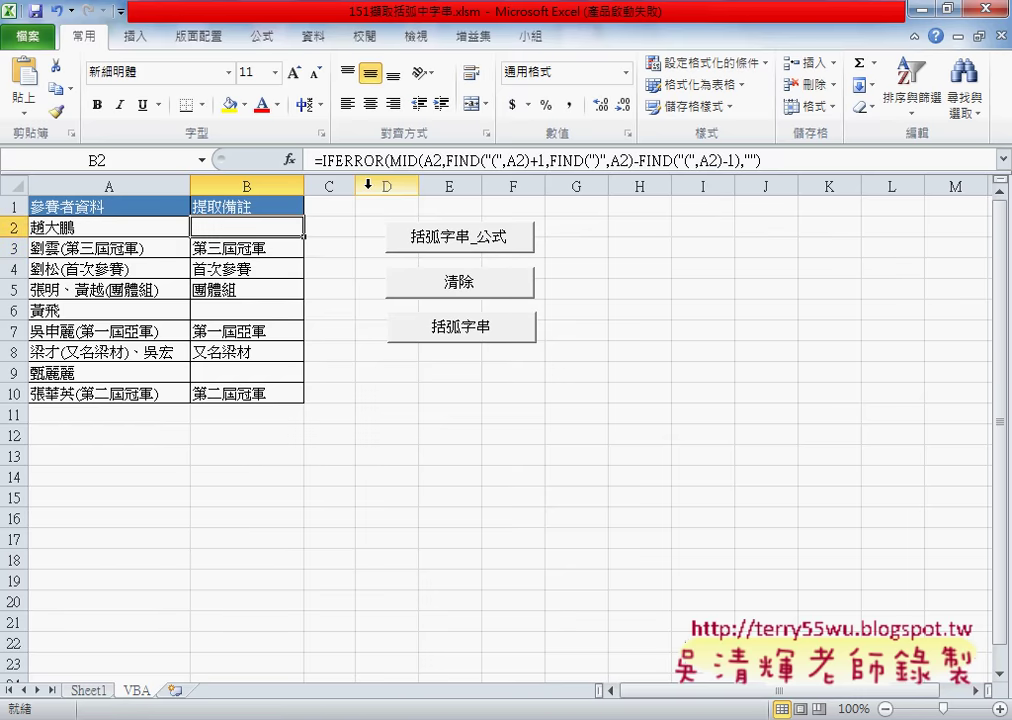
{"action": "left_click", "coordinate": [264, 250]}
{"action": "left_click", "coordinate": [262, 272]}
{"action": "left_click", "coordinate": [262, 289]}
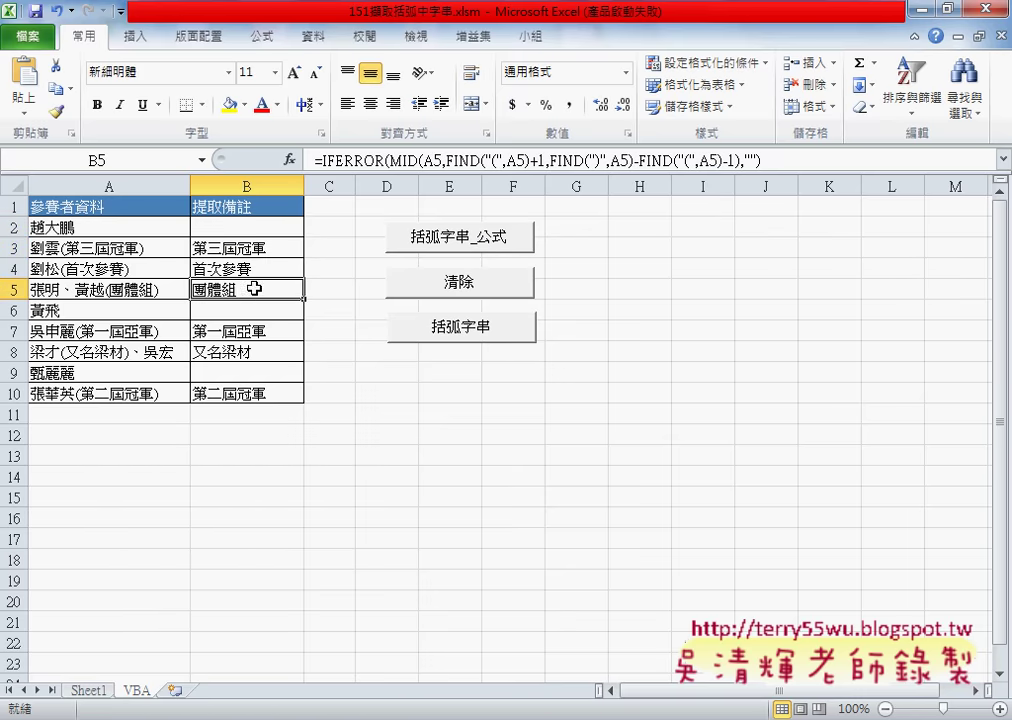
{"action": "left_click", "coordinate": [254, 311]}
{"action": "left_click", "coordinate": [258, 331]}
Step: Clear column B, refill with formulas, then plain values, and clear it again
{"action": "left_click", "coordinate": [461, 290]}
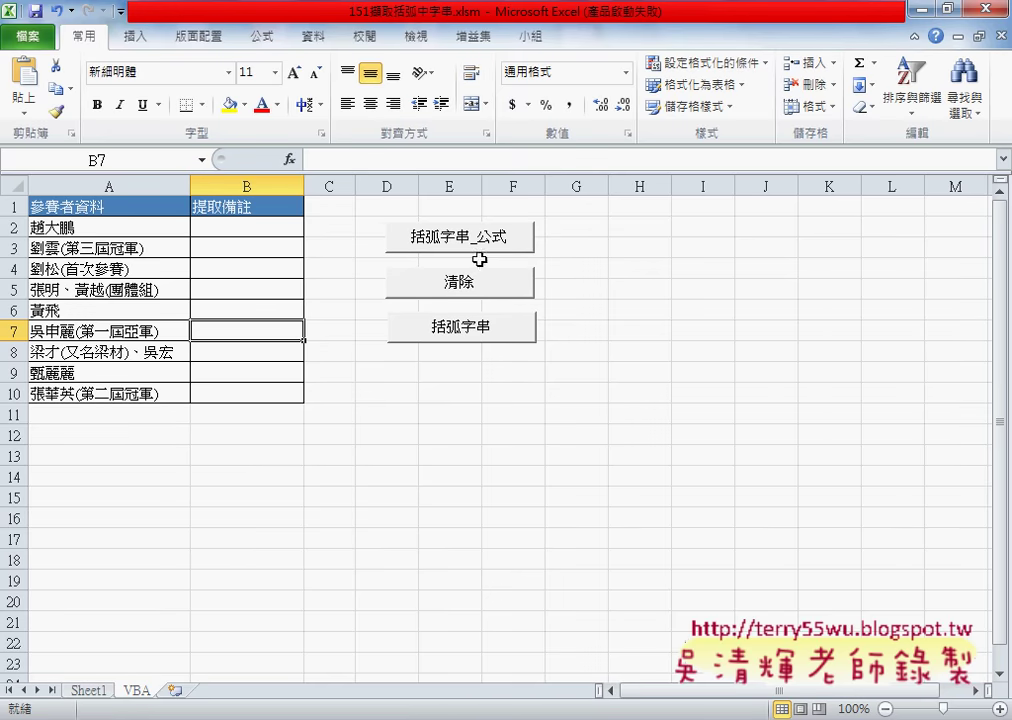
{"action": "left_click", "coordinate": [483, 248]}
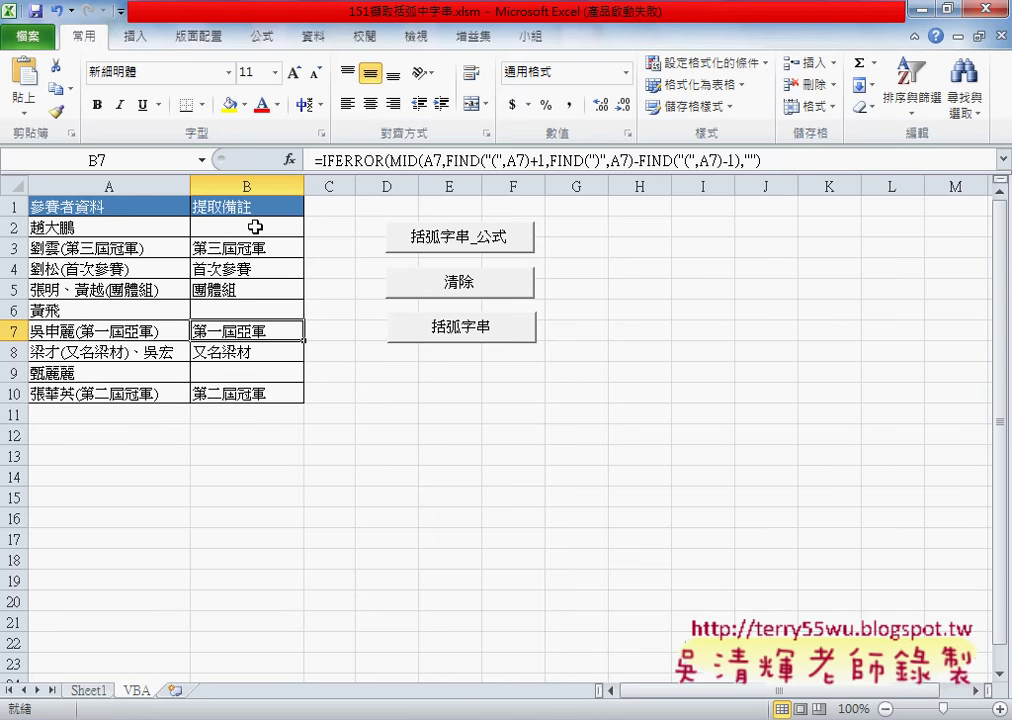
{"action": "left_click", "coordinate": [469, 336]}
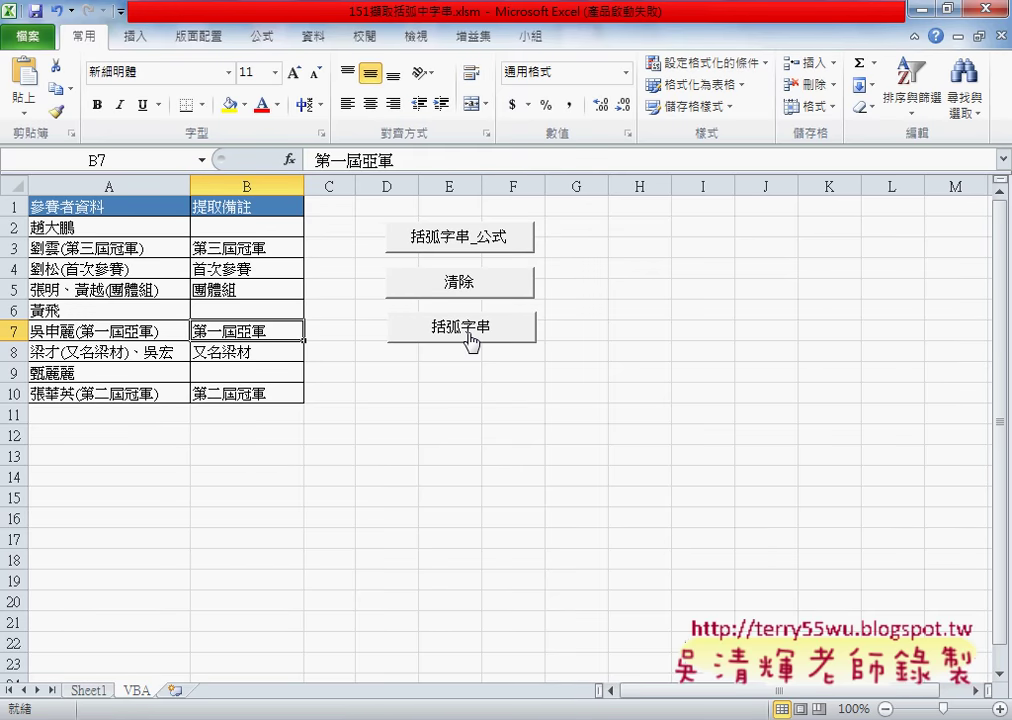
{"action": "left_click", "coordinate": [483, 290]}
Step: Enter =括弧字串函數(A2) in B2 from the 使用者定義 category and fill it down to B10
{"action": "left_click", "coordinate": [281, 228]}
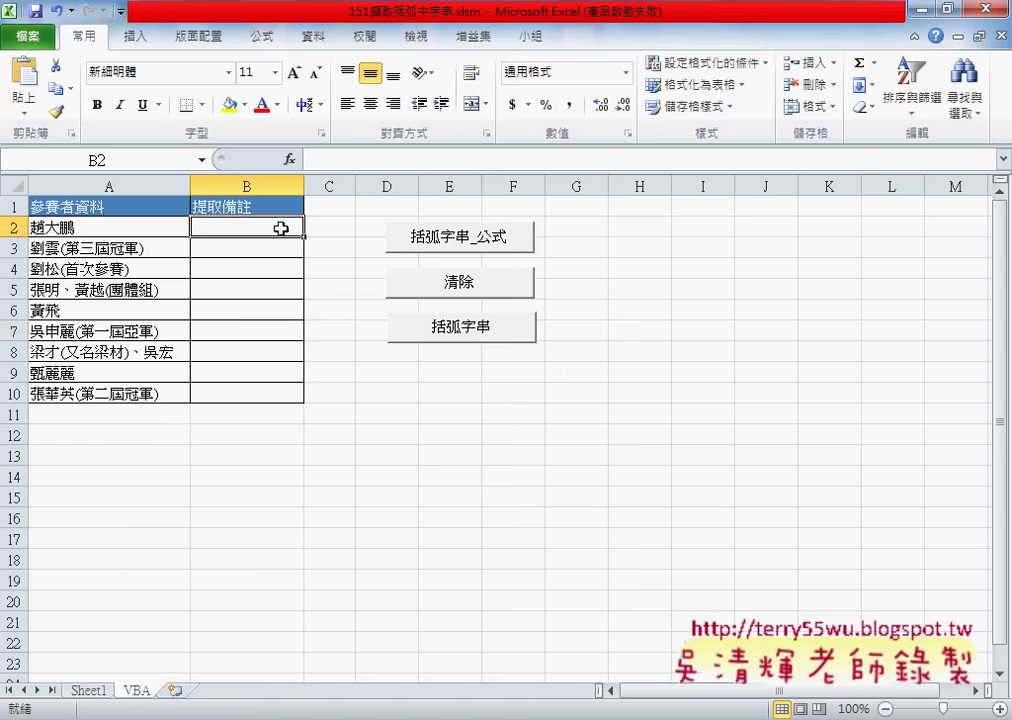
{"action": "left_click", "coordinate": [289, 159]}
{"action": "left_click", "coordinate": [535, 324]}
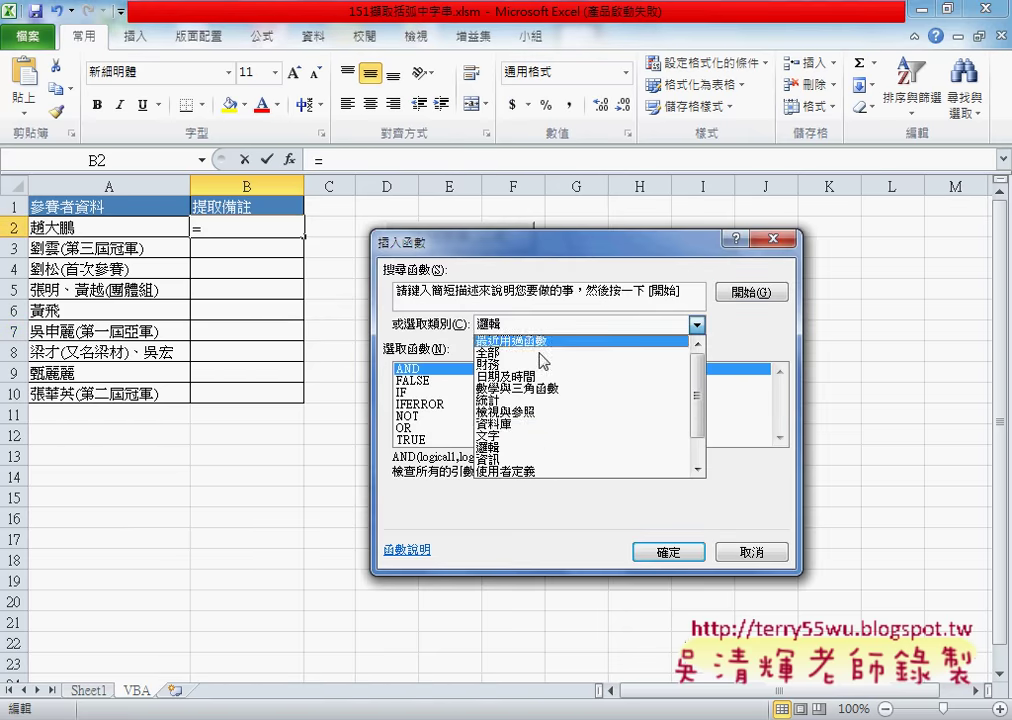
{"action": "left_click", "coordinate": [505, 471]}
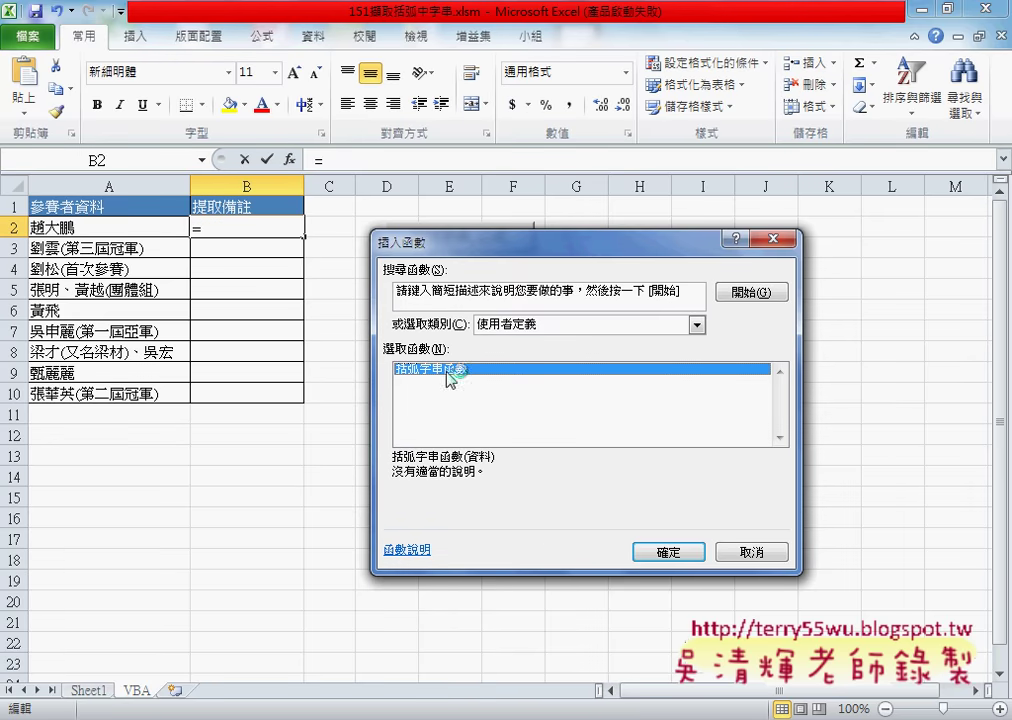
{"action": "left_click", "coordinate": [660, 551]}
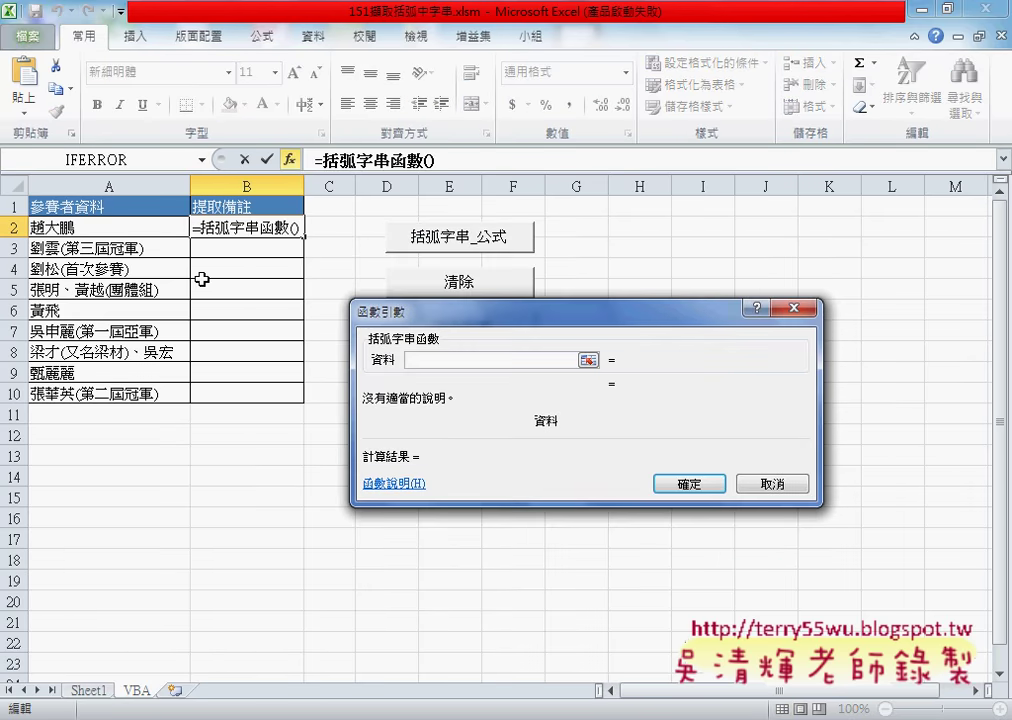
{"action": "left_click", "coordinate": [101, 232]}
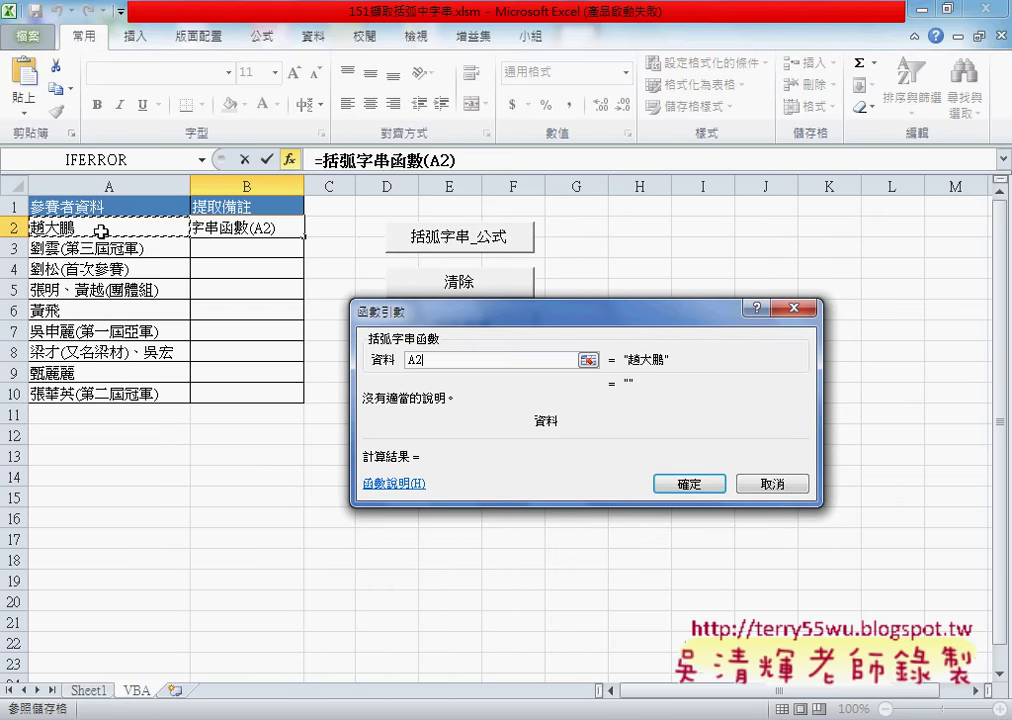
{"action": "left_click", "coordinate": [690, 481]}
{"action": "left_click_drag", "start_coordinate": [300, 238], "coordinate": [300, 402]}
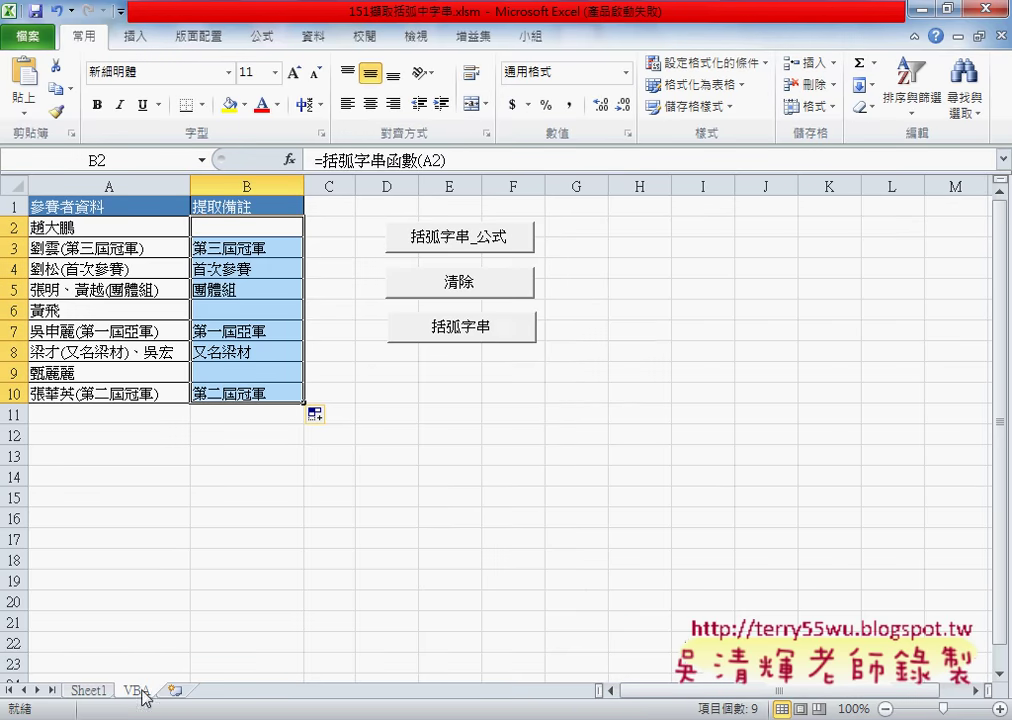
{"action": "left_click", "coordinate": [88, 690]}
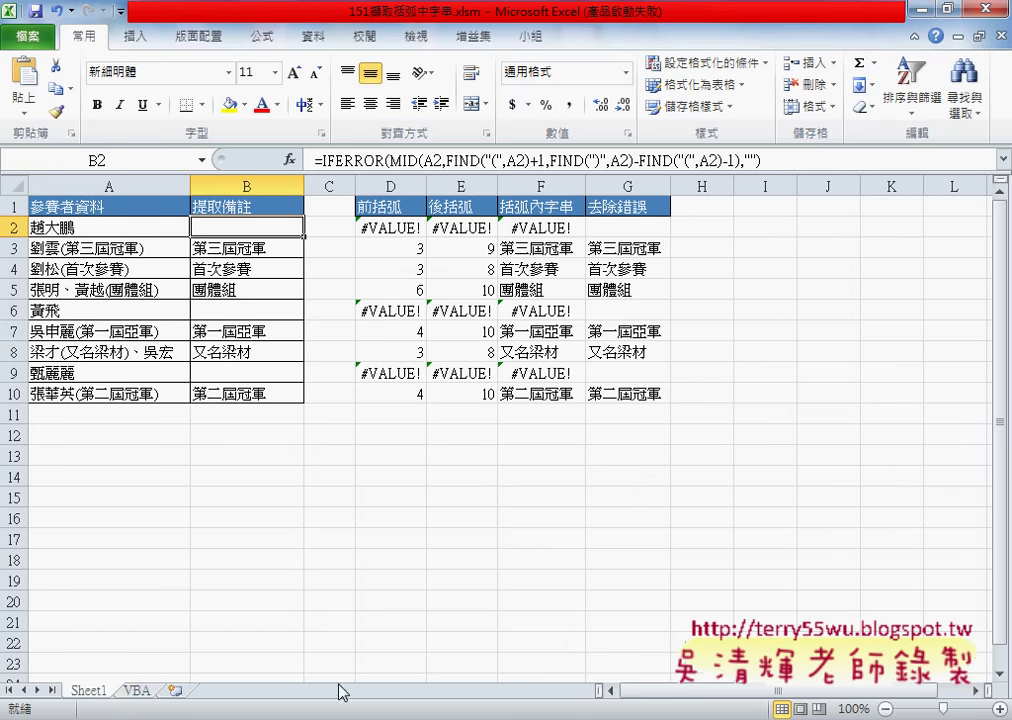
{"action": "left_click", "coordinate": [137, 690]}
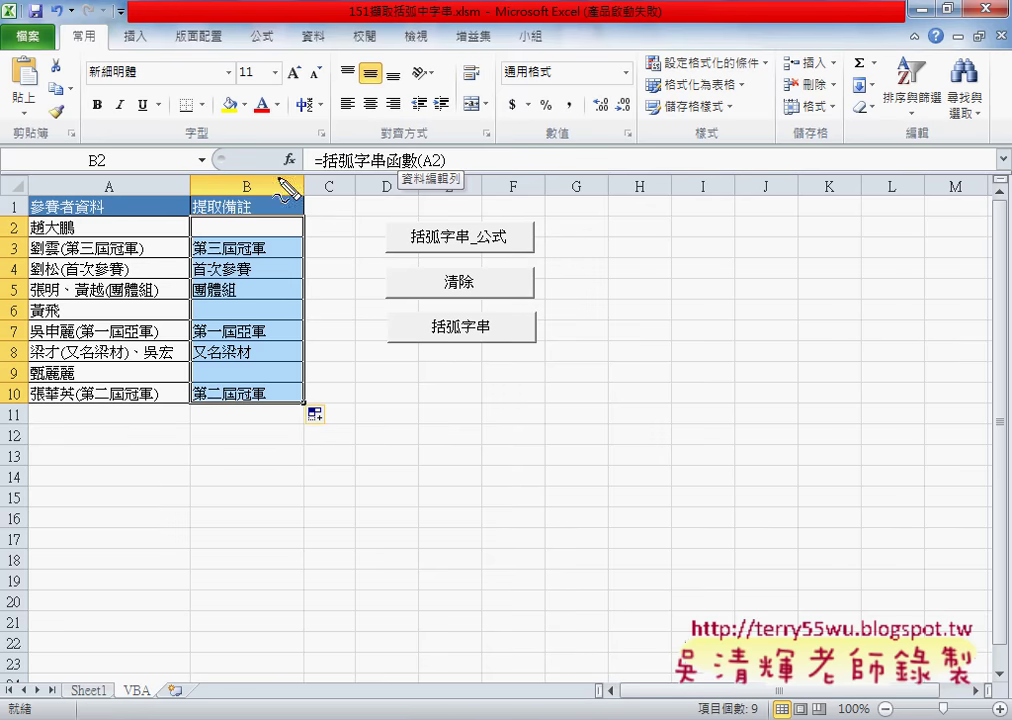
Step: Minimize Excel and open 152分別擷取長寬高.xlsx from File Explorer
{"action": "mouse_move", "coordinate": [268, 172]}
{"action": "left_mouse_down"}
{"action": "mouse_move", "coordinate": [298, 151]}
{"action": "mouse_move", "coordinate": [272, 170]}
{"action": "left_mouse_up"}
{"action": "mouse_move", "coordinate": [445, 210]}
{"action": "left_mouse_down"}
{"action": "mouse_move", "coordinate": [400, 365]}
{"action": "mouse_move", "coordinate": [458, 372]}
{"action": "left_mouse_up"}
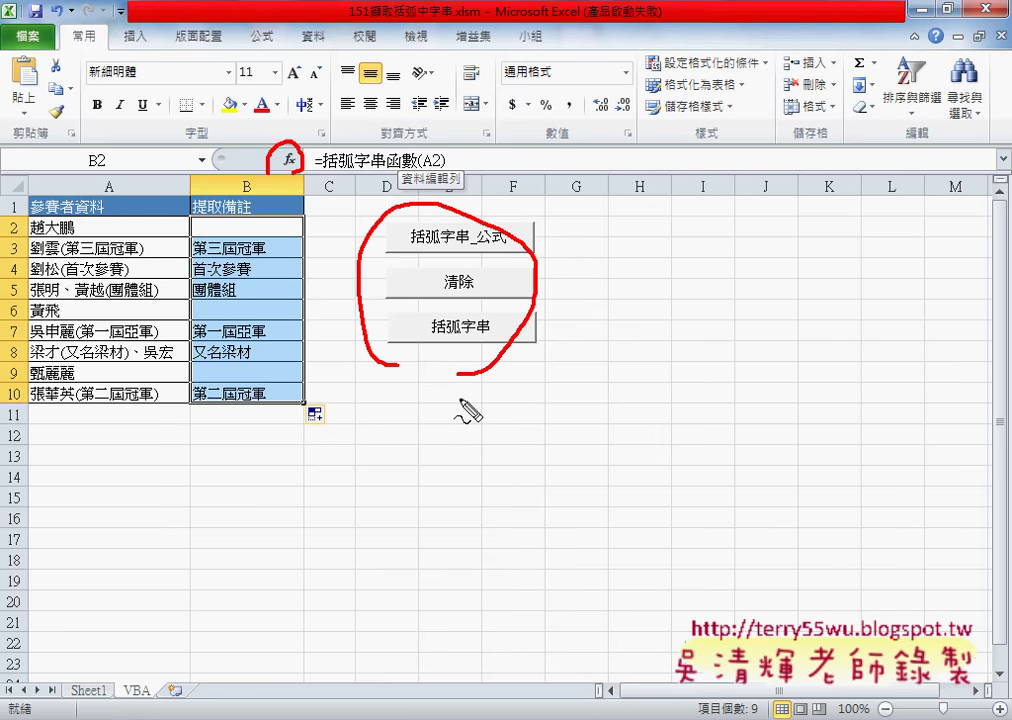
{"action": "left_click_drag", "start_coordinate": [587, 226], "coordinate": [590, 462]}
{"action": "mouse_move", "coordinate": [602, 226]}
{"action": "left_mouse_down"}
{"action": "mouse_move", "coordinate": [897, 242]}
{"action": "mouse_move", "coordinate": [899, 320]}
{"action": "mouse_move", "coordinate": [730, 490]}
{"action": "mouse_move", "coordinate": [592, 458]}
{"action": "left_mouse_up"}
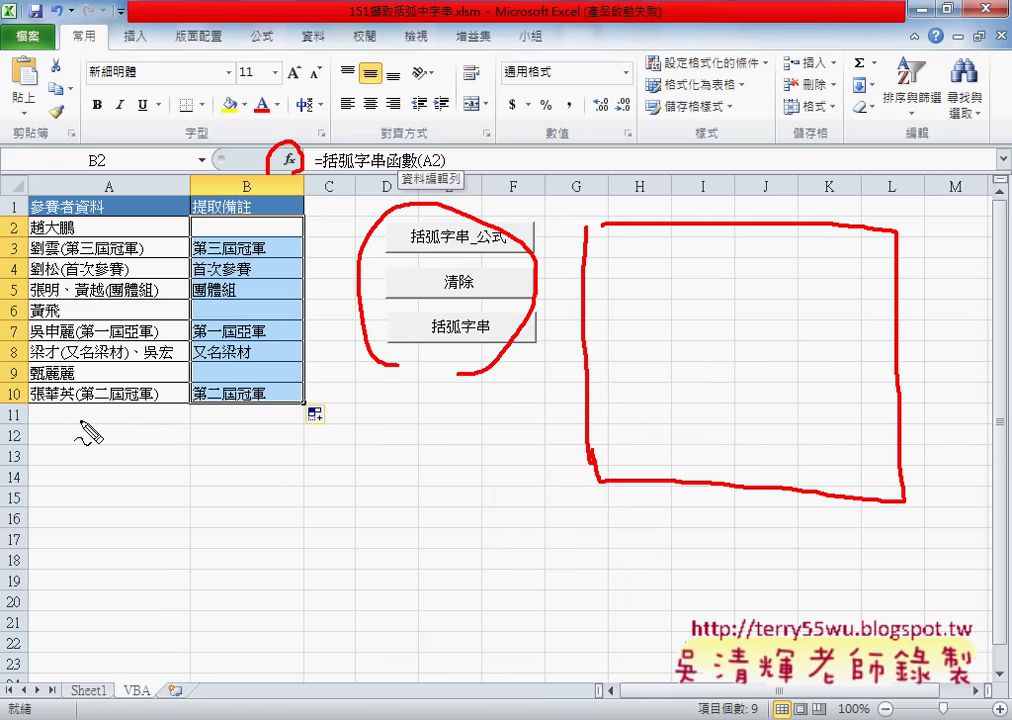
{"action": "left_click_drag", "start_coordinate": [24, 425], "coordinate": [42, 433]}
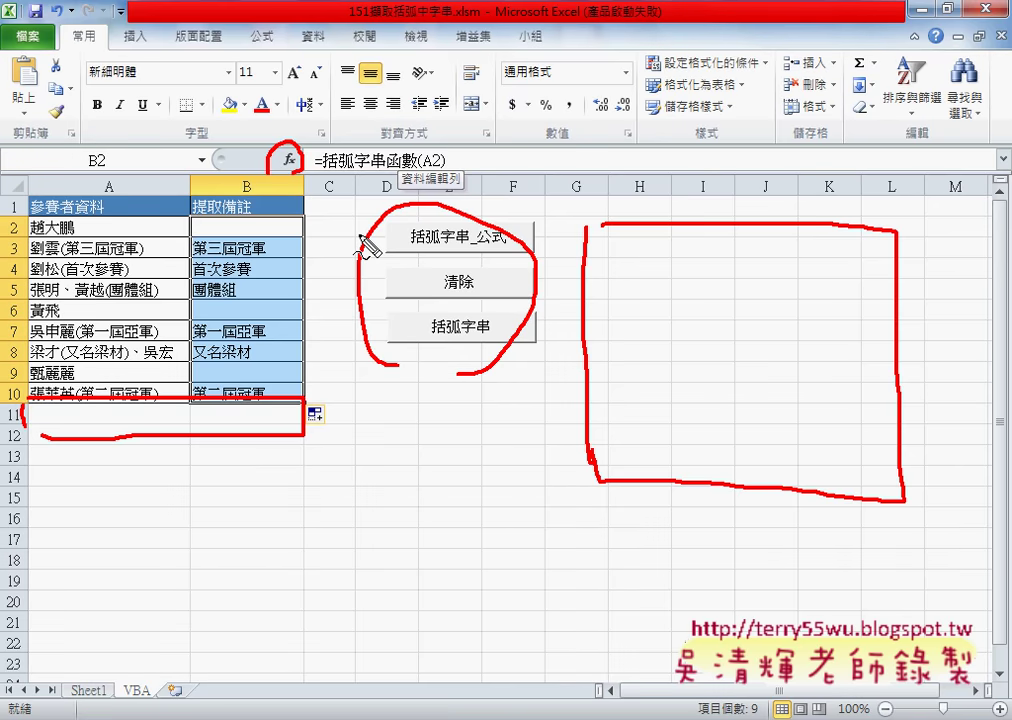
{"action": "key", "text": "Escape"}
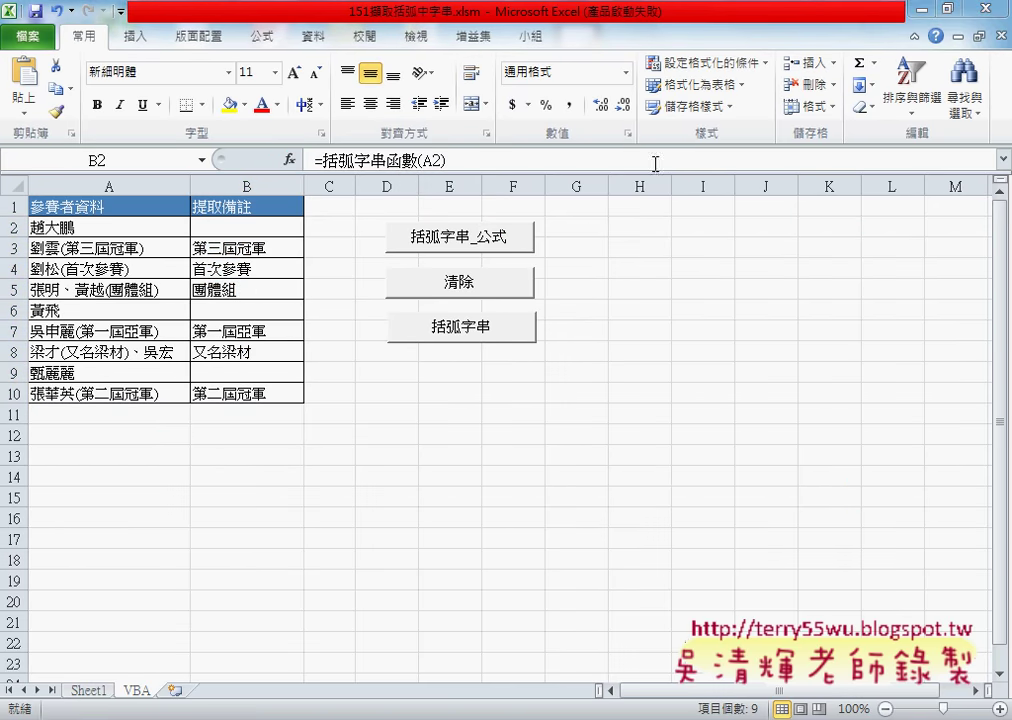
{"action": "left_click", "coordinate": [922, 9]}
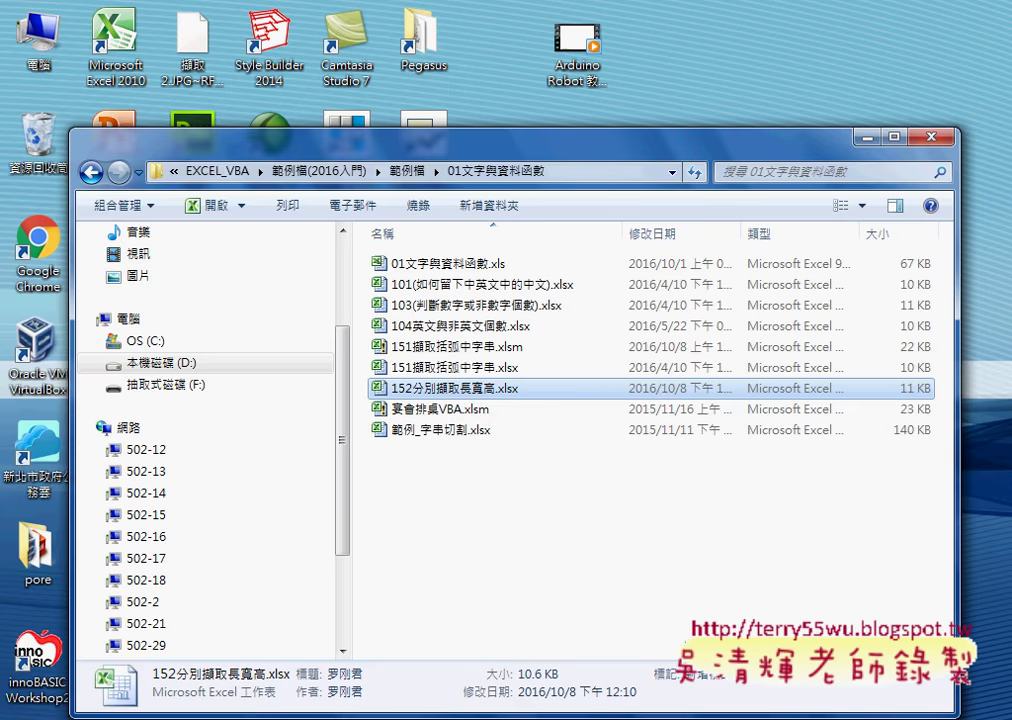
{"action": "double_click", "coordinate": [452, 388]}
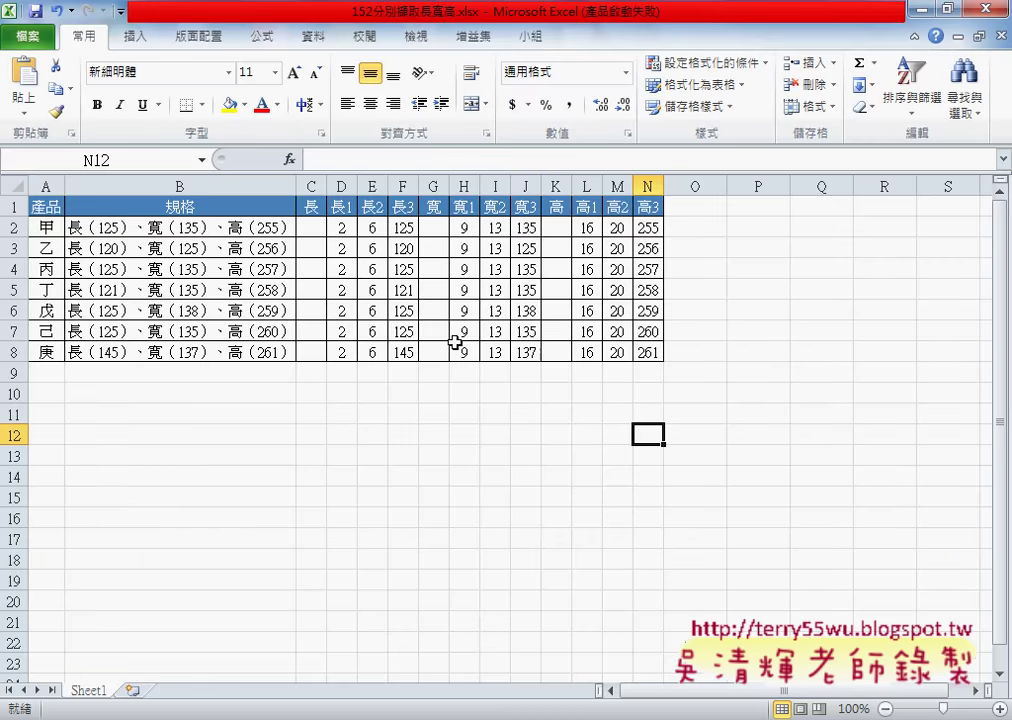
{"action": "left_click", "coordinate": [108, 228]}
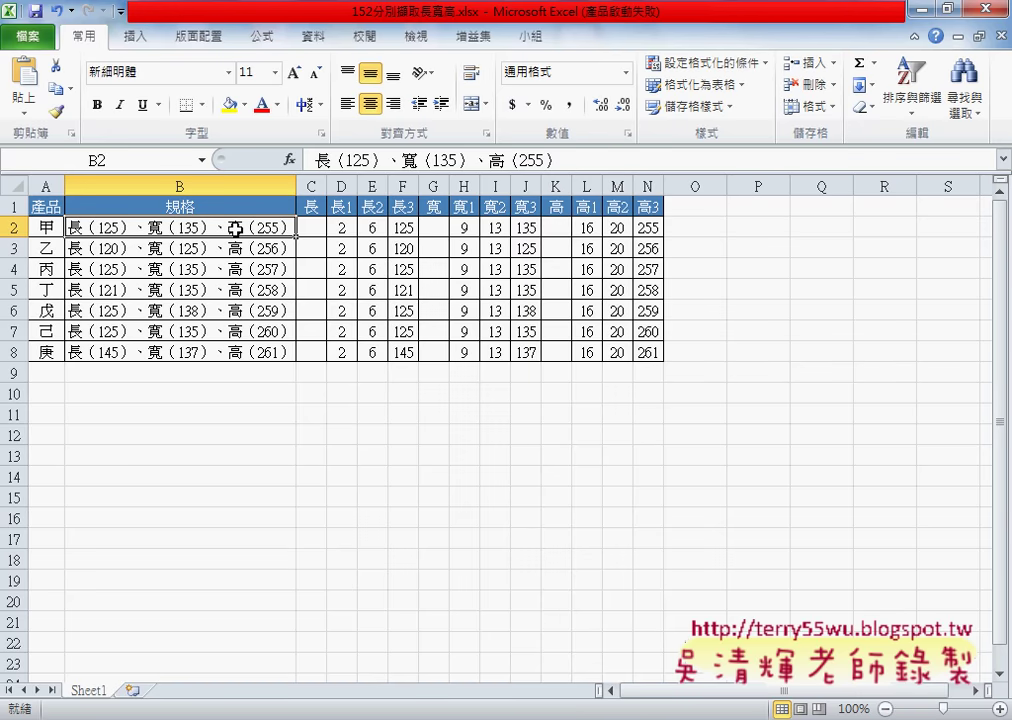
{"action": "left_click", "coordinate": [310, 228]}
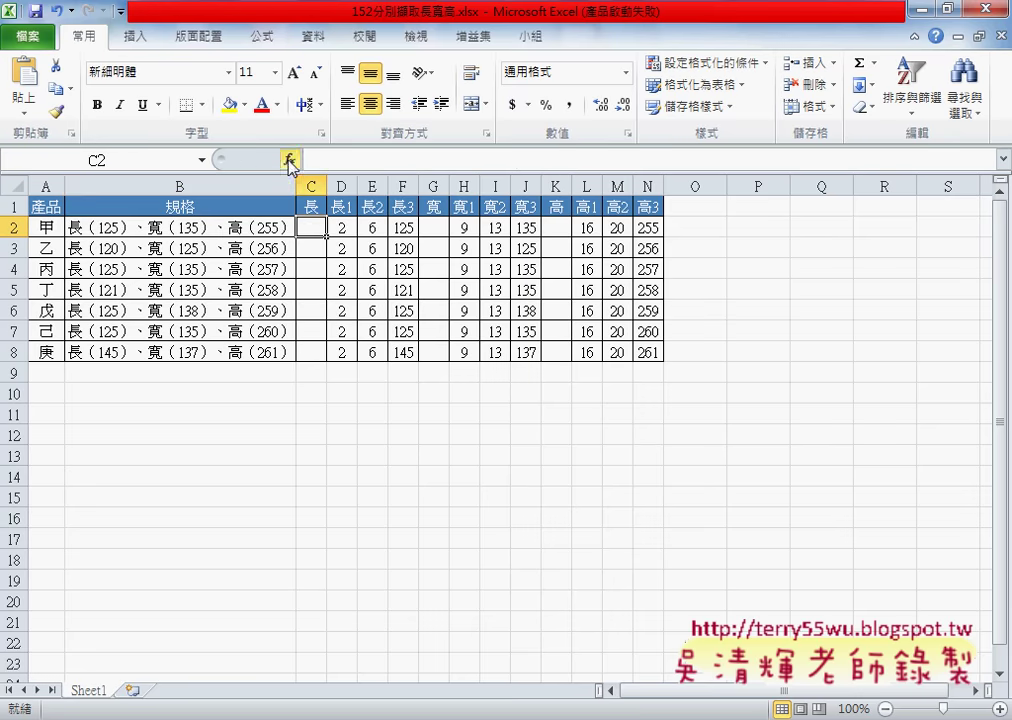
Step: Insert the FIND function into C2 from the Text category
{"action": "left_click", "coordinate": [289, 160]}
{"action": "left_click", "coordinate": [599, 326]}
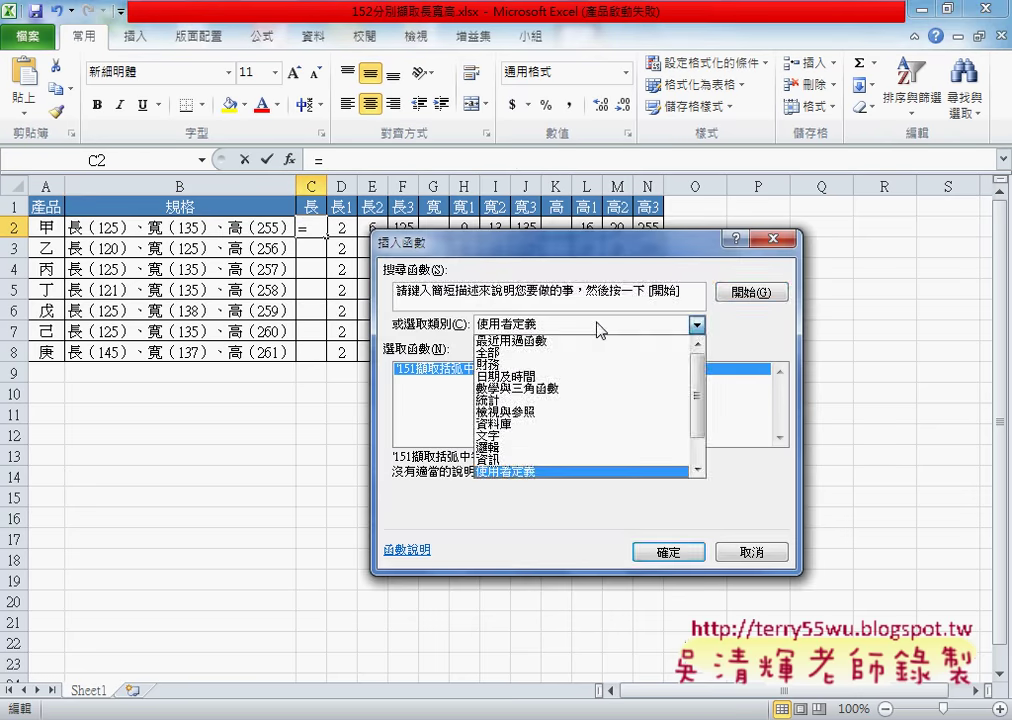
{"action": "left_click", "coordinate": [591, 437]}
{"action": "mouse_move", "coordinate": [779, 397]}
{"action": "left_mouse_down"}
{"action": "mouse_move", "coordinate": [783, 420]}
{"action": "mouse_move", "coordinate": [781, 402]}
{"action": "left_mouse_up"}
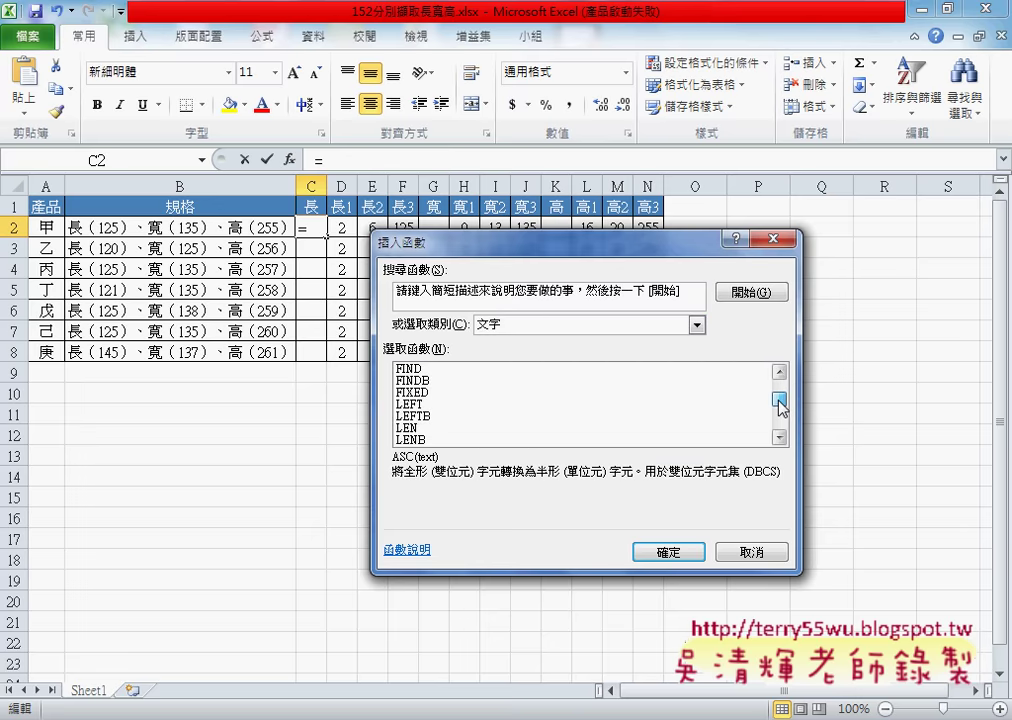
{"action": "left_click", "coordinate": [437, 370]}
{"action": "left_click", "coordinate": [666, 552]}
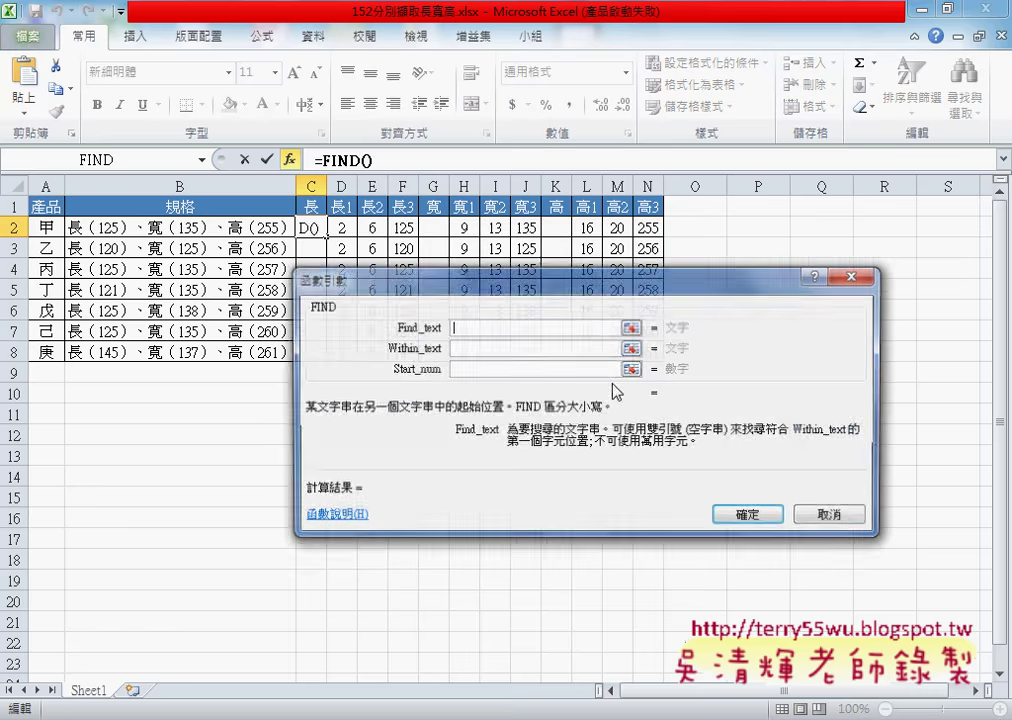
Step: Set FIND's Find_text to "(" and Within_text to B2, giving =FIND("(",B2)
{"action": "left_click", "coordinate": [165, 230]}
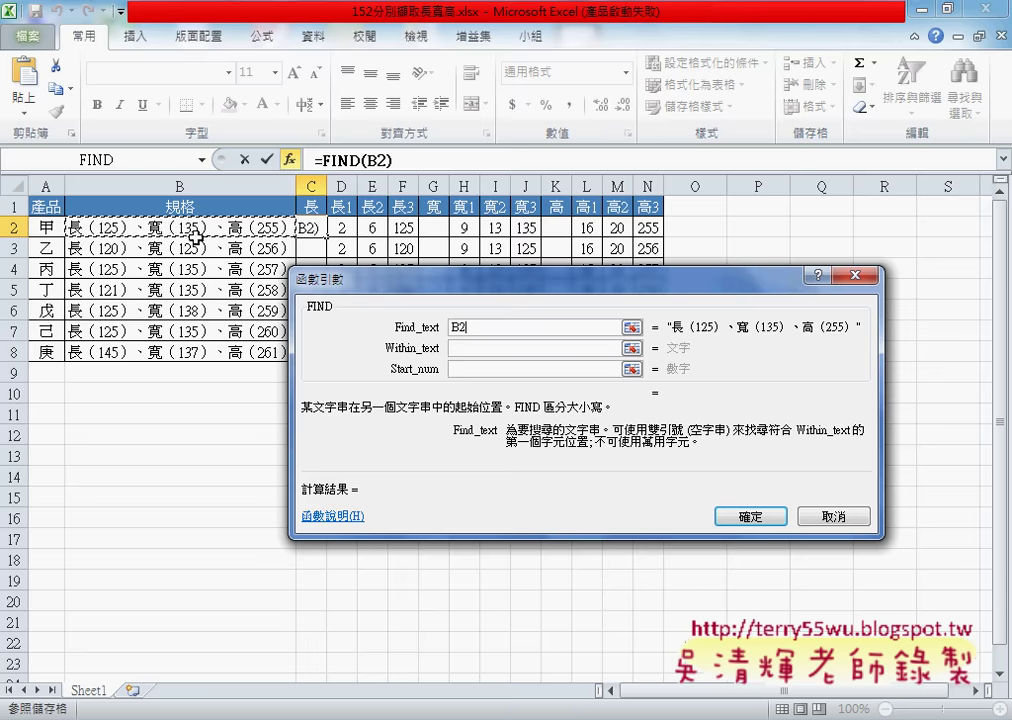
{"action": "left_click_drag", "start_coordinate": [479, 329], "coordinate": [433, 335]}
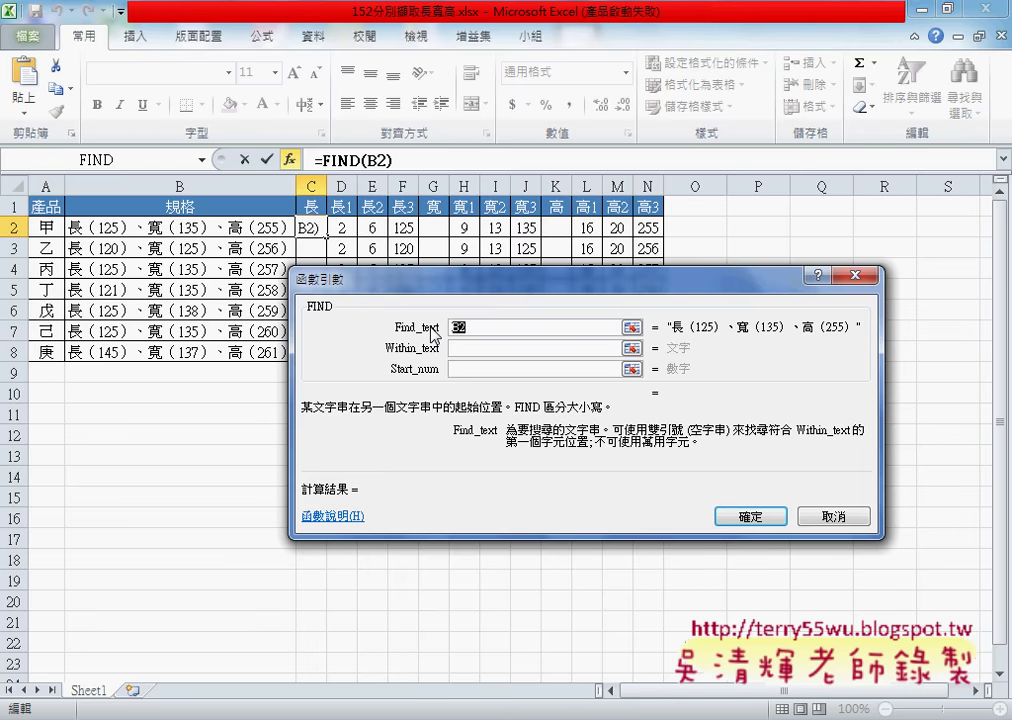
{"action": "type", "text": "("}
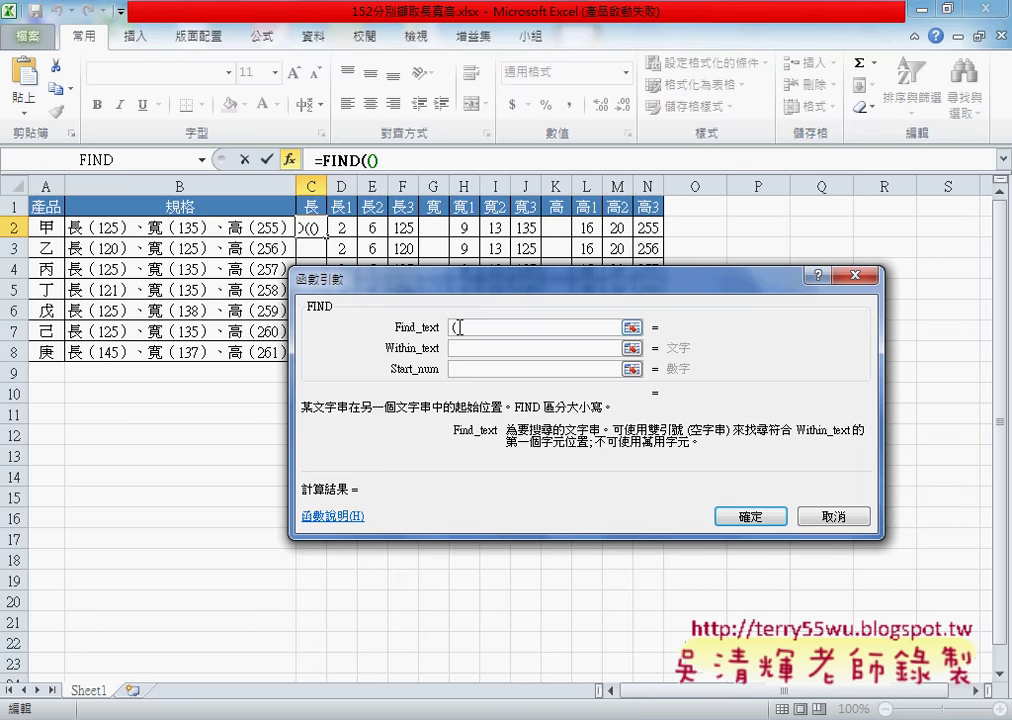
{"action": "left_click", "coordinate": [457, 352]}
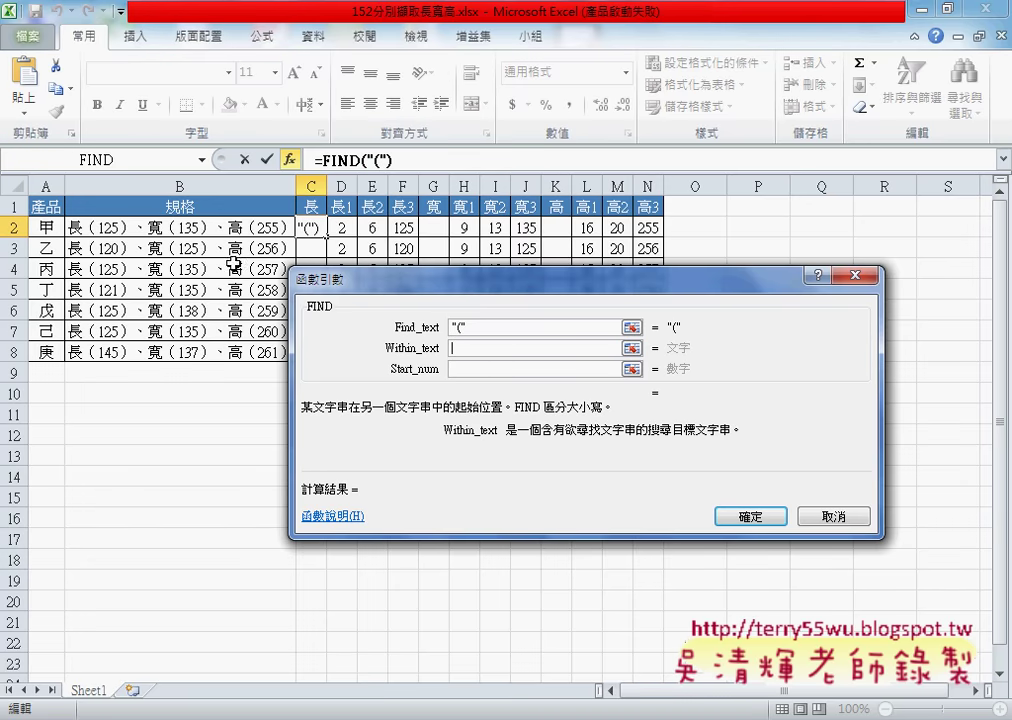
{"action": "left_click", "coordinate": [218, 232]}
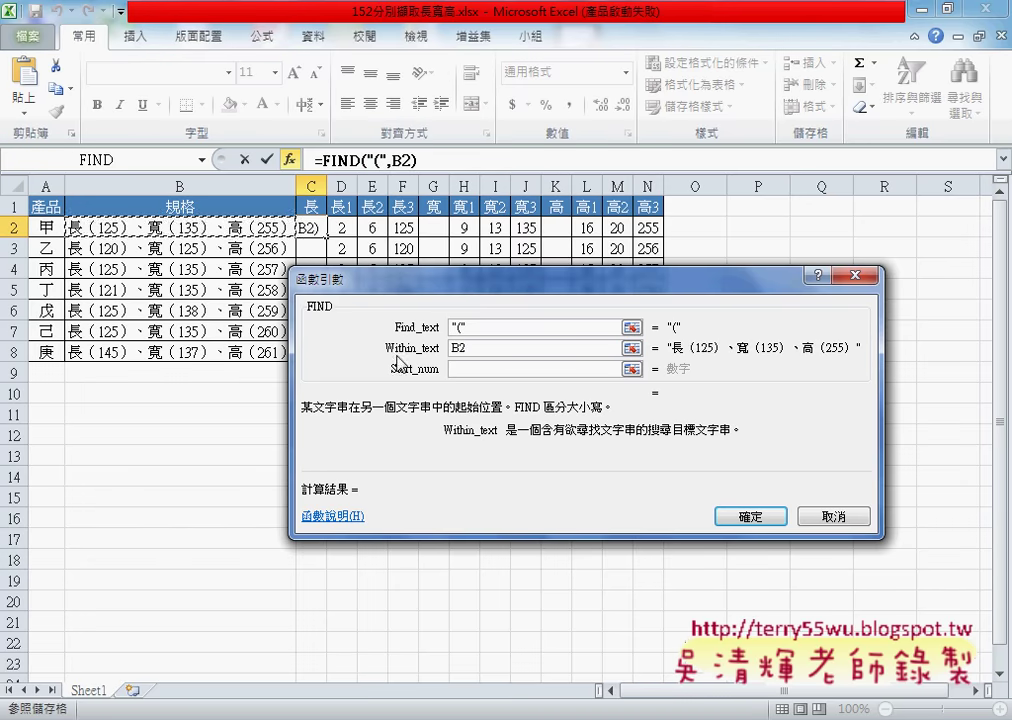
{"action": "left_click", "coordinate": [470, 370]}
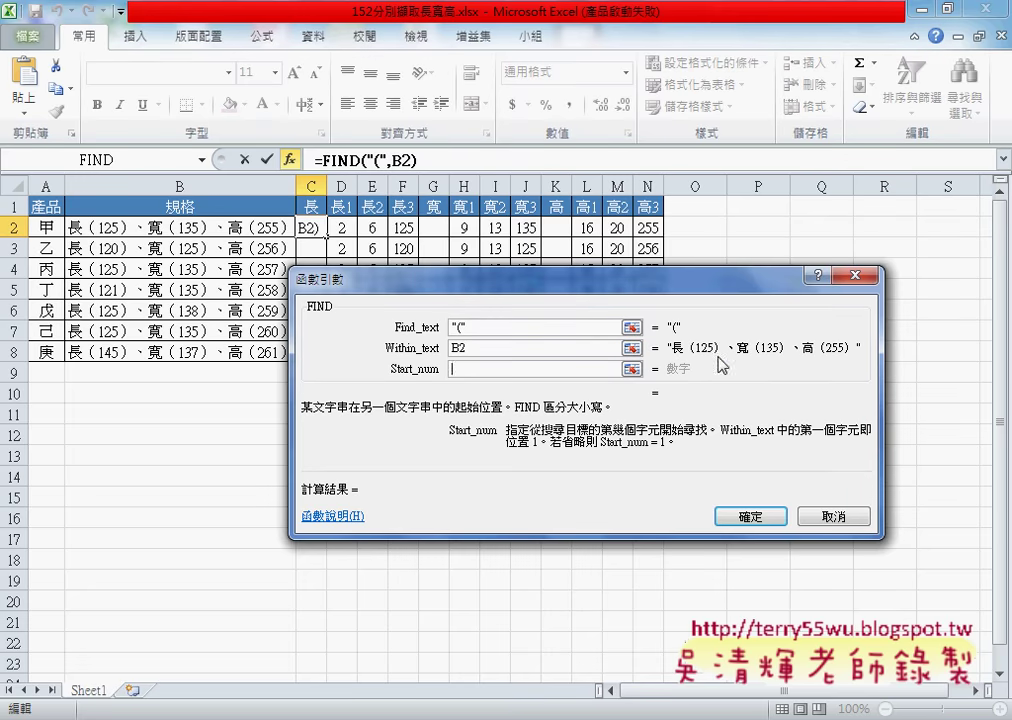
{"action": "left_click", "coordinate": [768, 522]}
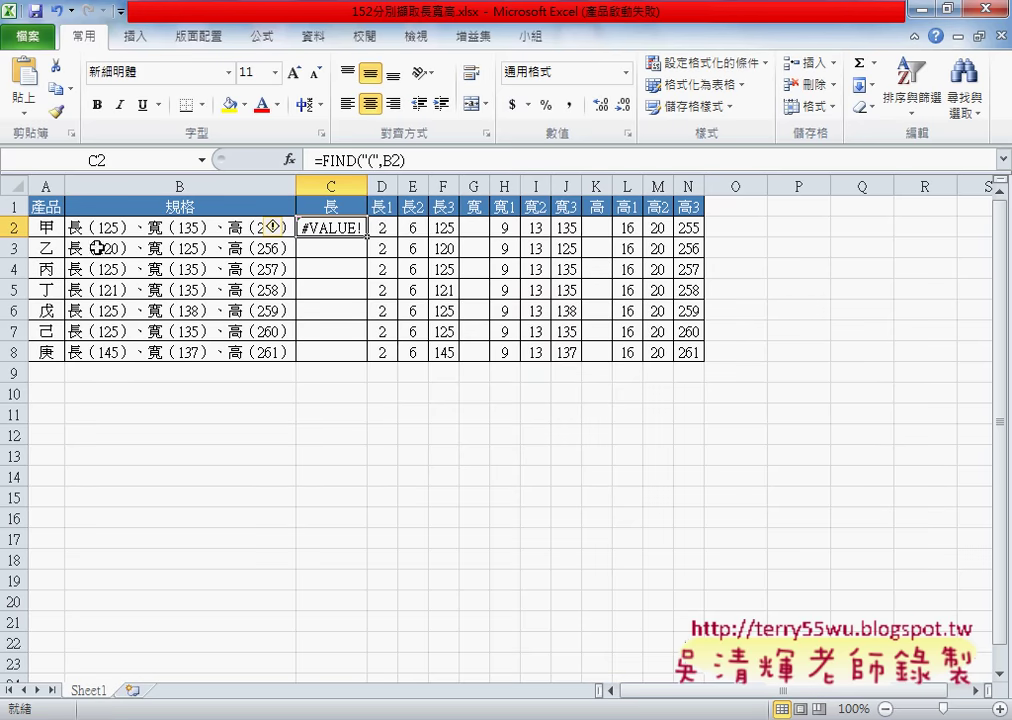
Step: Enter a half-width ( in cell B9 below the table
{"action": "left_click", "coordinate": [140, 374]}
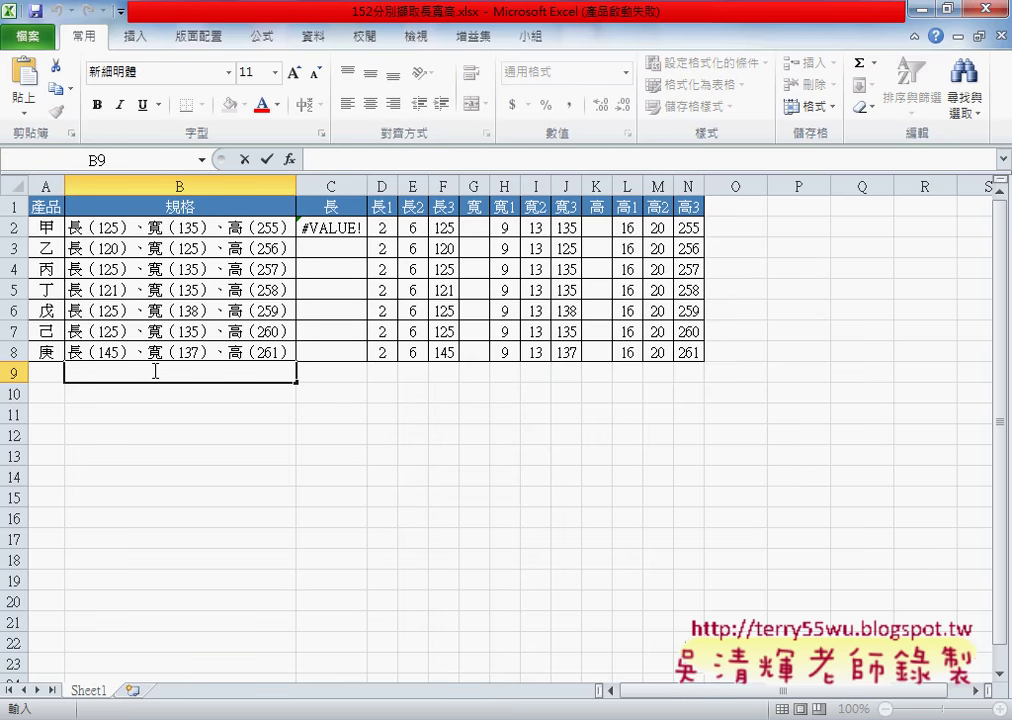
{"action": "type", "text": "("}
{"action": "key", "text": "Return"}
{"action": "left_click", "coordinate": [180, 373]}
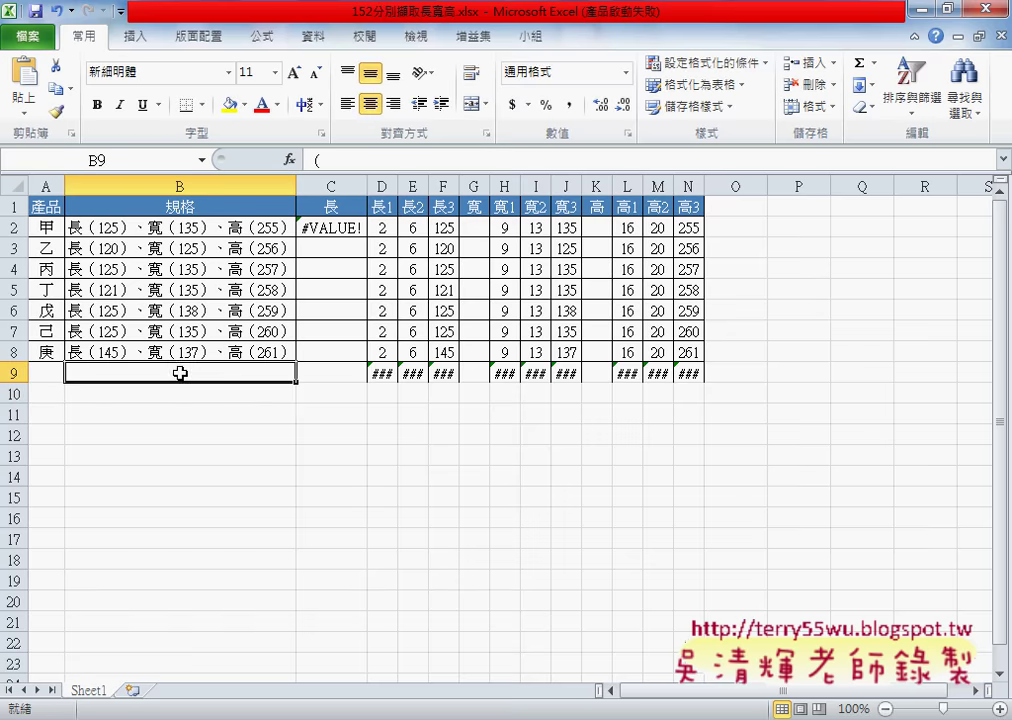
{"action": "double_click", "coordinate": [195, 373]}
{"action": "key", "text": "Return"}
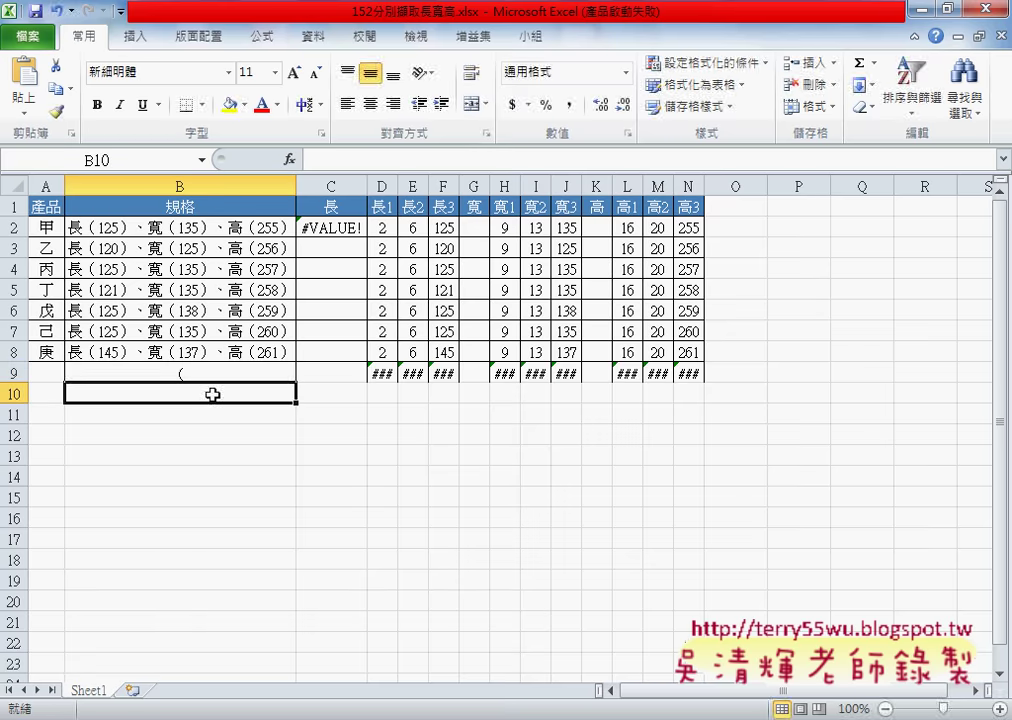
{"action": "double_click", "coordinate": [230, 394]}
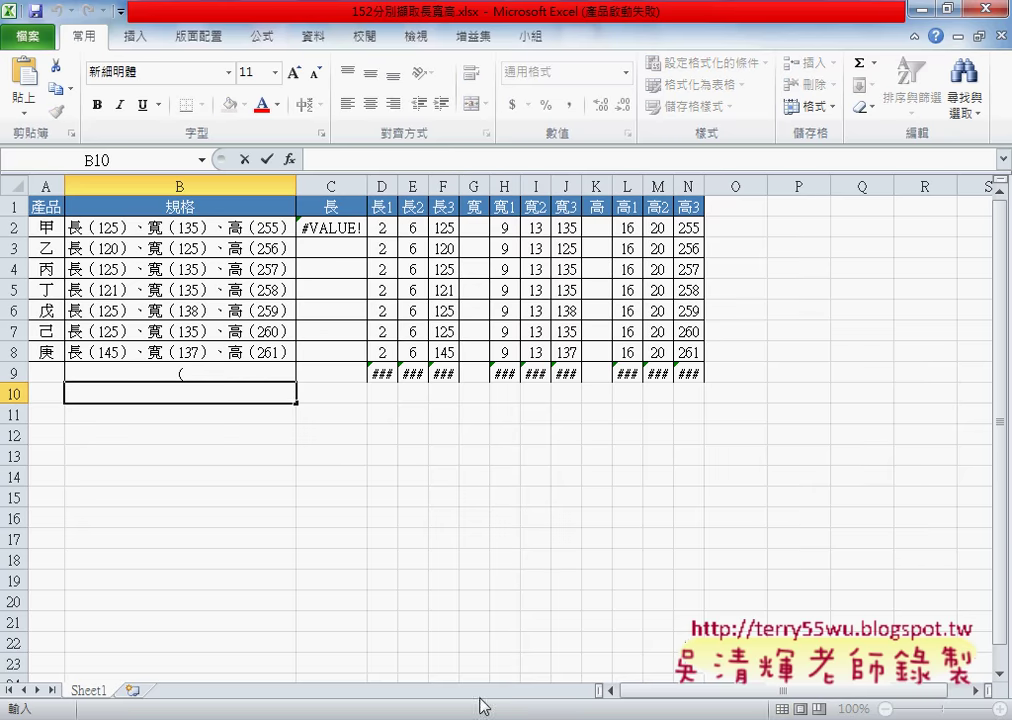
Step: Switch to the 新注音 input method, restore its language bar, and toggle full-width typing
{"action": "left_click", "coordinate": [530, 715]}
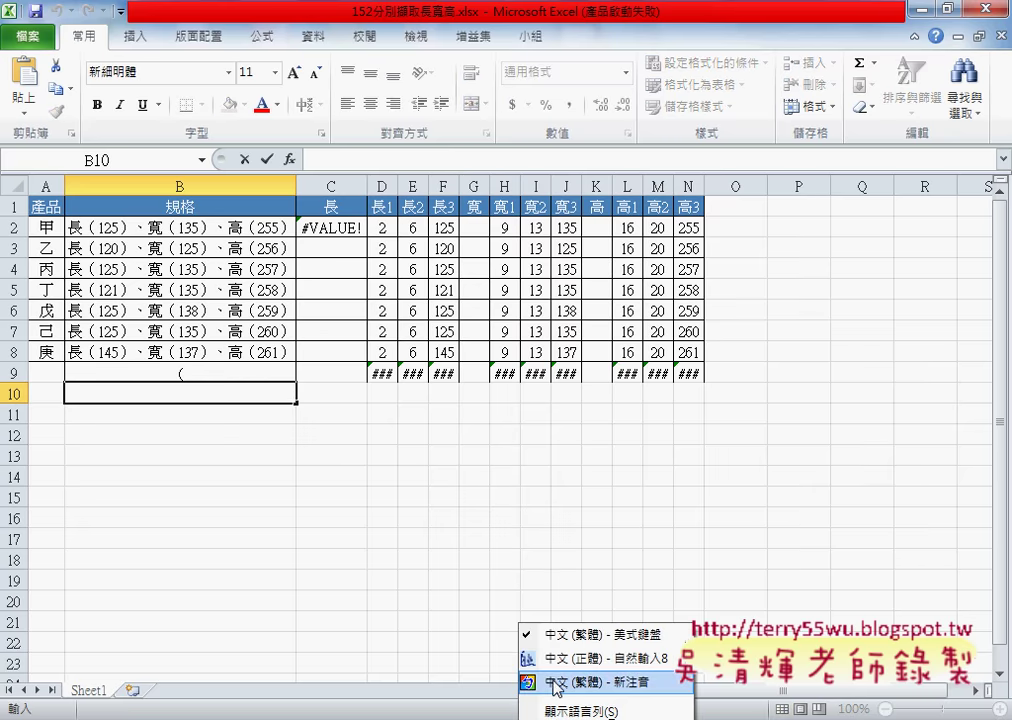
{"action": "left_click", "coordinate": [556, 683]}
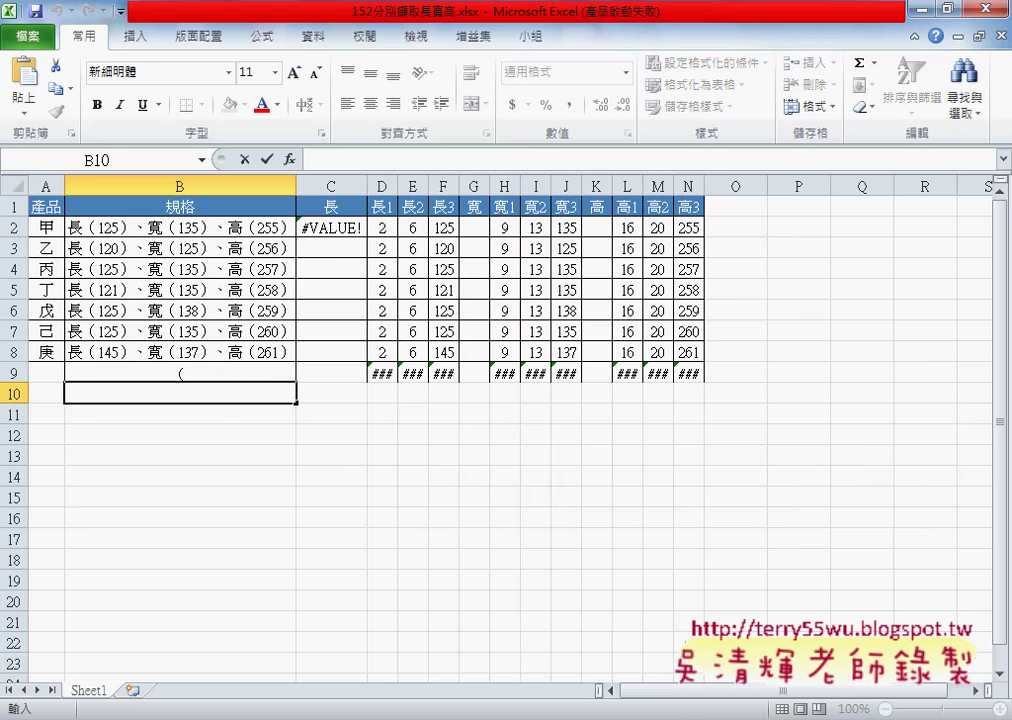
{"action": "right_click", "coordinate": [530, 715]}
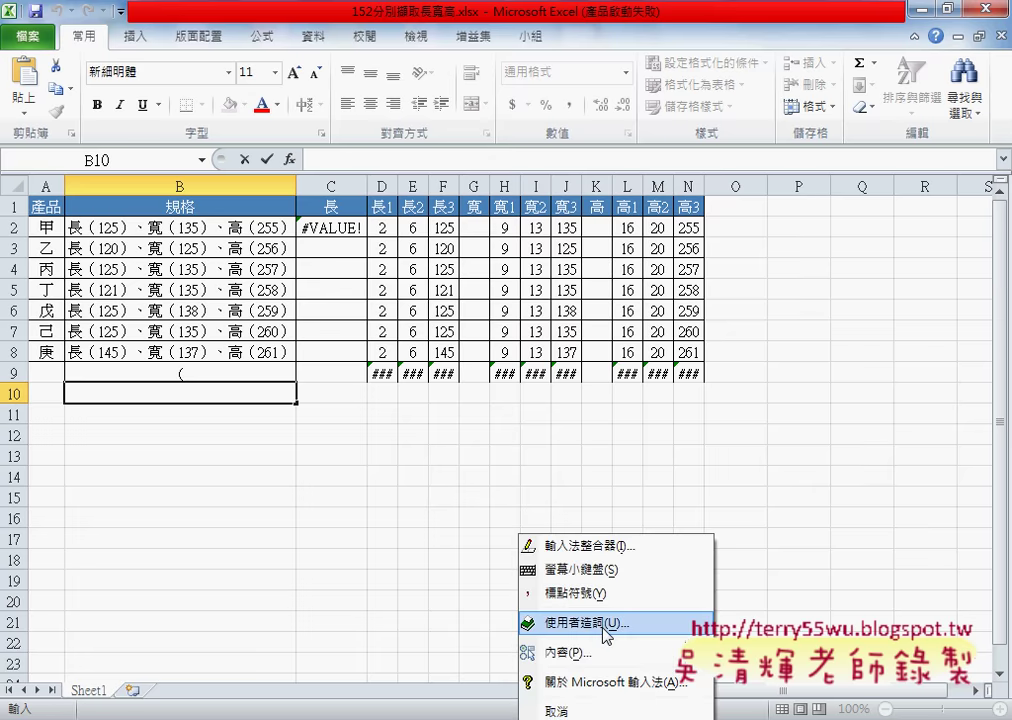
{"action": "left_click", "coordinate": [583, 710]}
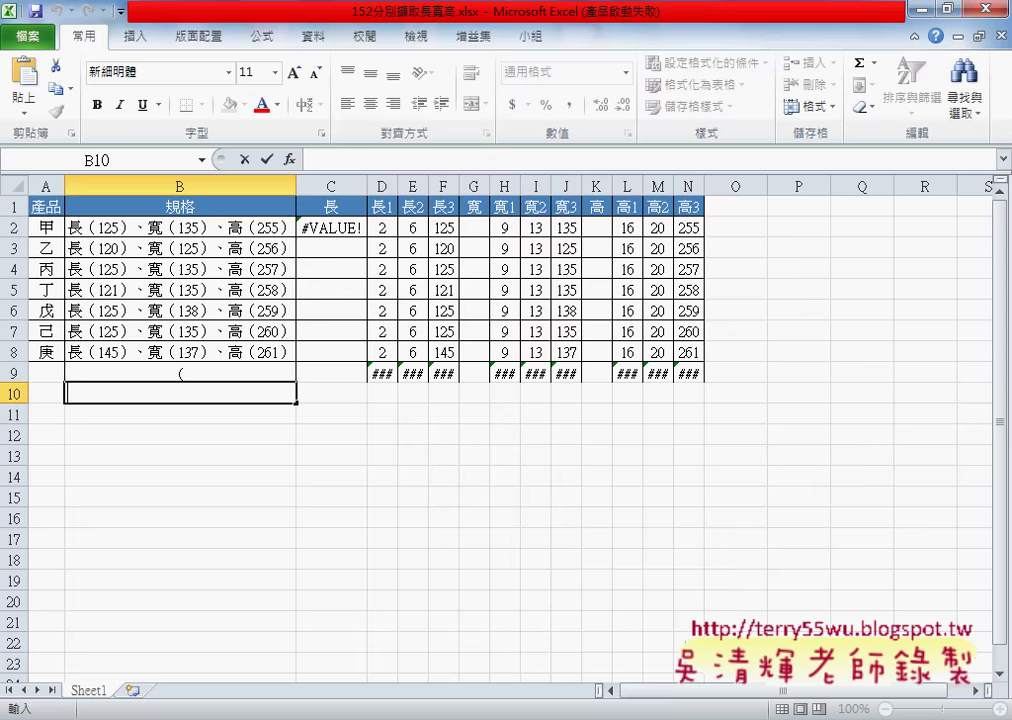
{"action": "right_click", "coordinate": [512, 714]}
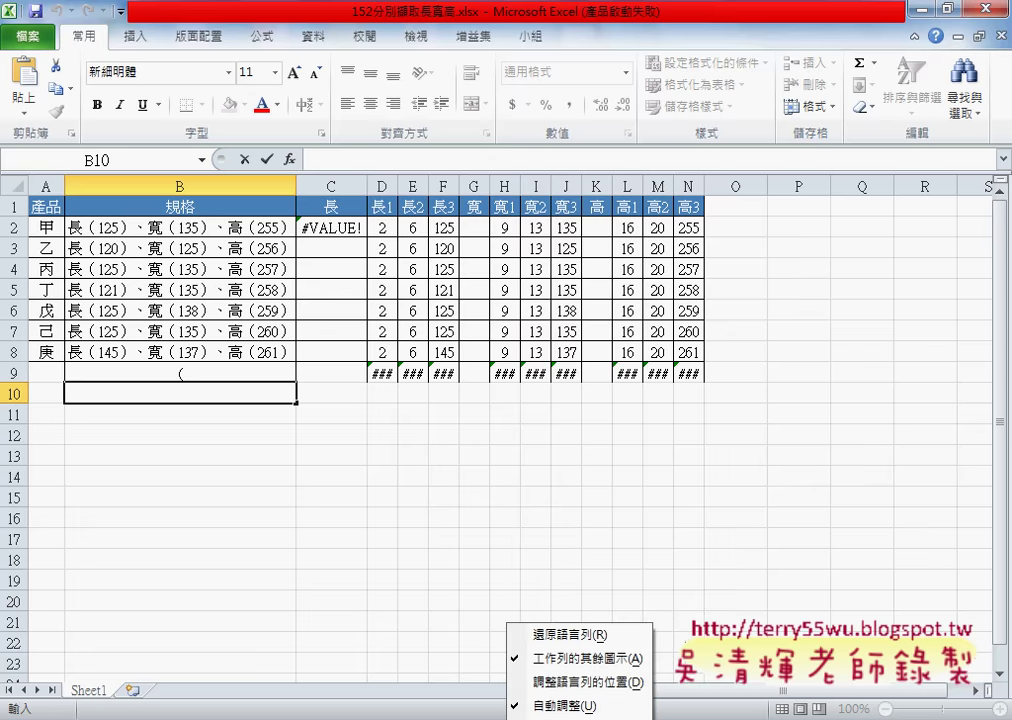
{"action": "left_click", "coordinate": [583, 636]}
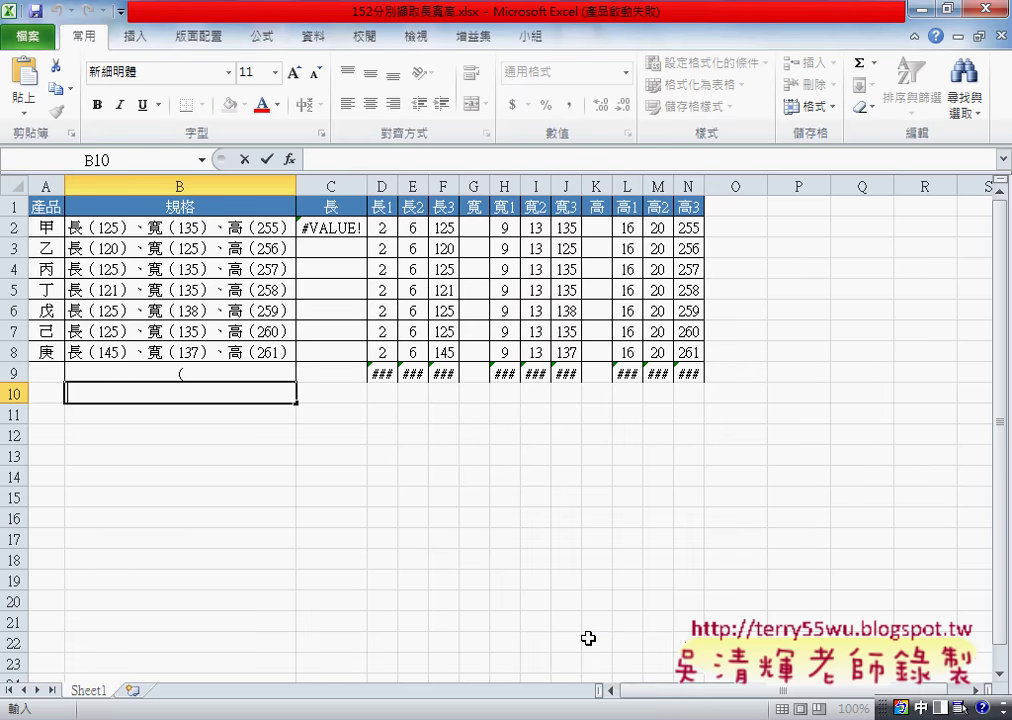
{"action": "mouse_move", "coordinate": [690, 557]}
{"action": "left_mouse_down"}
{"action": "mouse_move", "coordinate": [219, 492]}
{"action": "mouse_move", "coordinate": [169, 437]}
{"action": "left_mouse_up"}
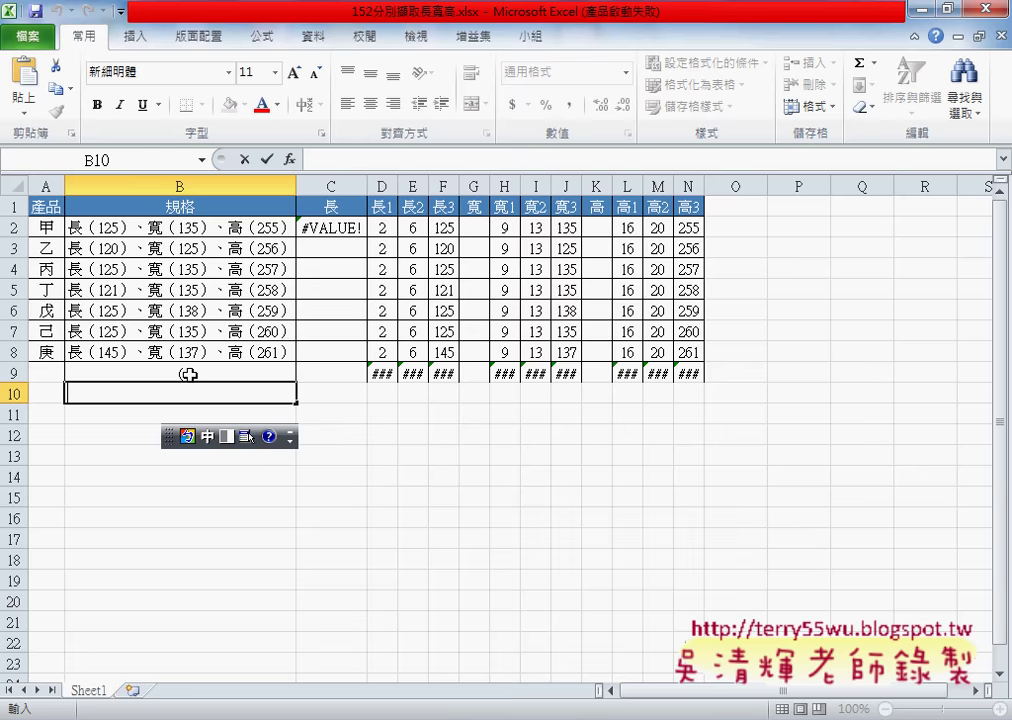
{"action": "left_click", "coordinate": [227, 440]}
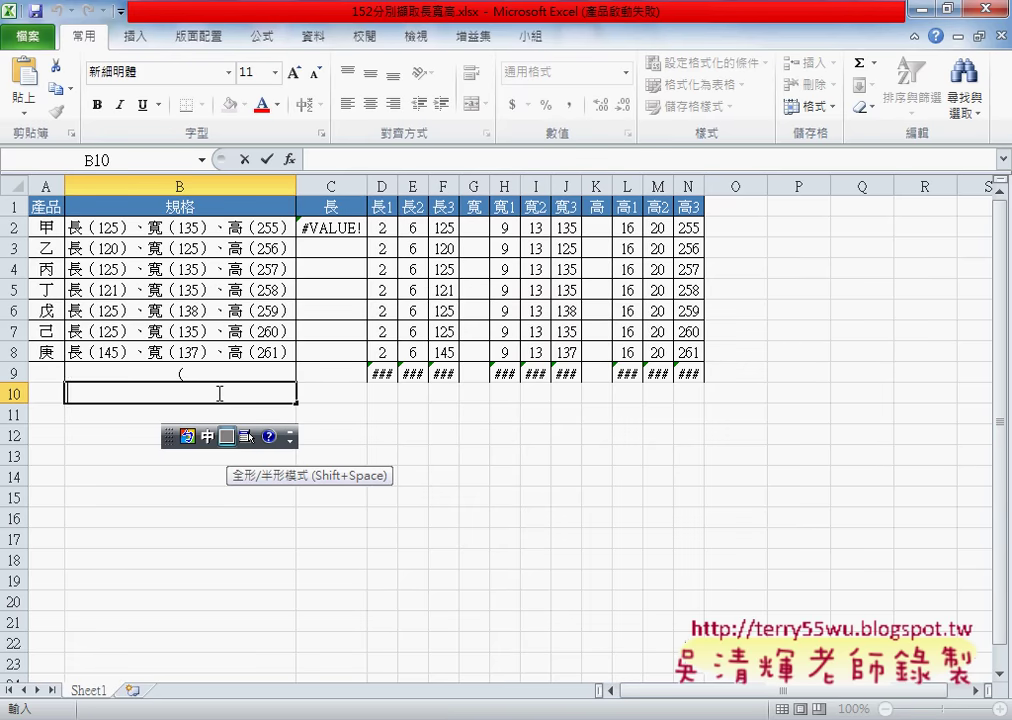
{"action": "left_click", "coordinate": [219, 393]}
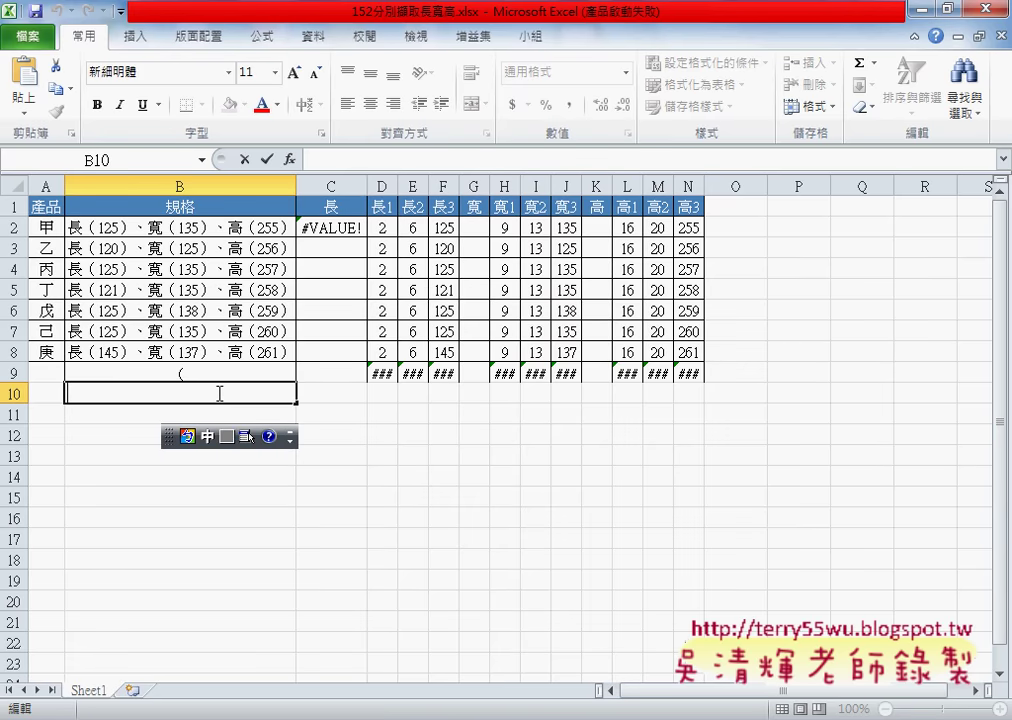
Step: Enter a full-width （ in cell B10
{"action": "type", "text": "（"}
{"action": "key", "text": "Return"}
{"action": "key", "text": "Return"}
{"action": "left_click", "coordinate": [193, 391]}
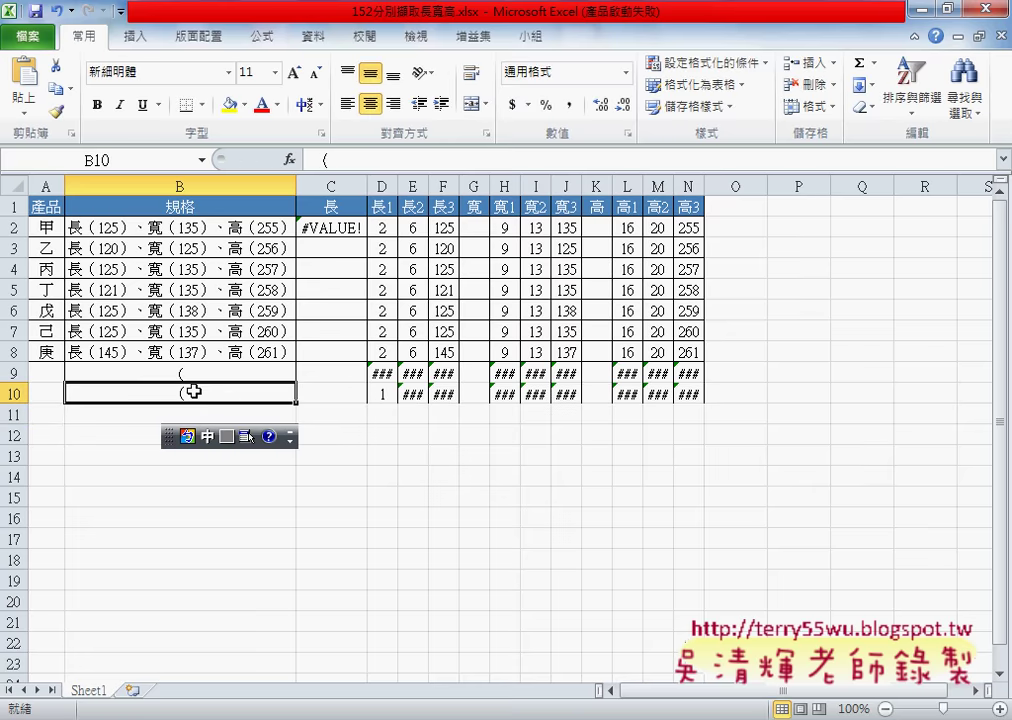
Step: Compare B10's full-width （ with B9's half-width ( by switching between the two cells
{"action": "left_click", "coordinate": [211, 371]}
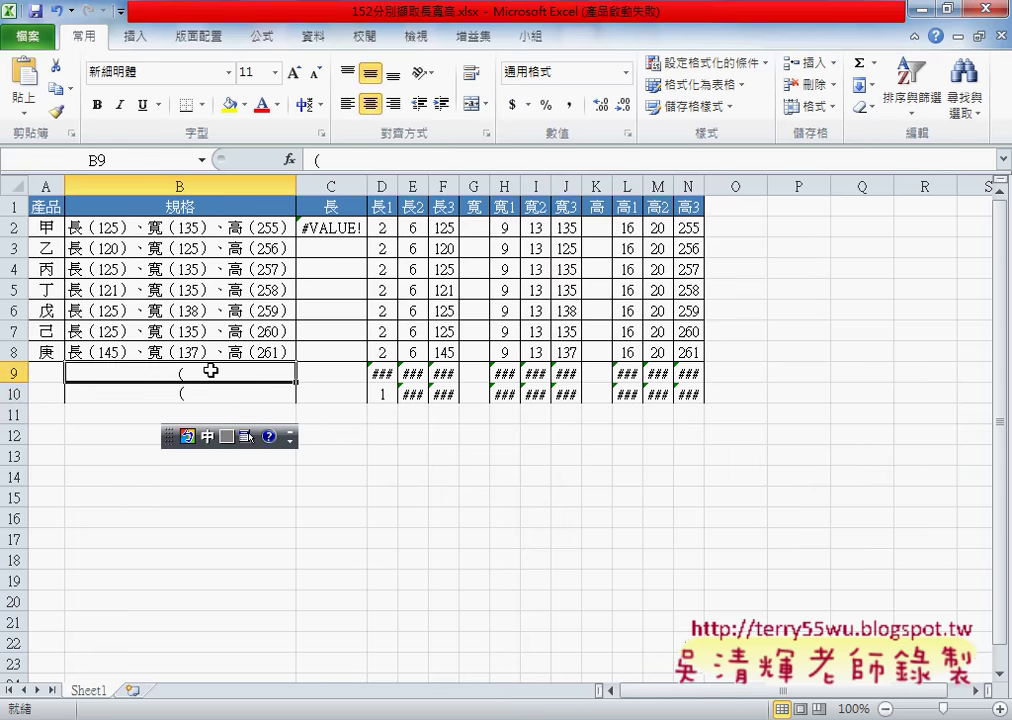
{"action": "left_click", "coordinate": [210, 391]}
{"action": "left_click", "coordinate": [208, 372]}
{"action": "left_click", "coordinate": [200, 395]}
{"action": "left_click", "coordinate": [201, 374]}
{"action": "left_click", "coordinate": [199, 398]}
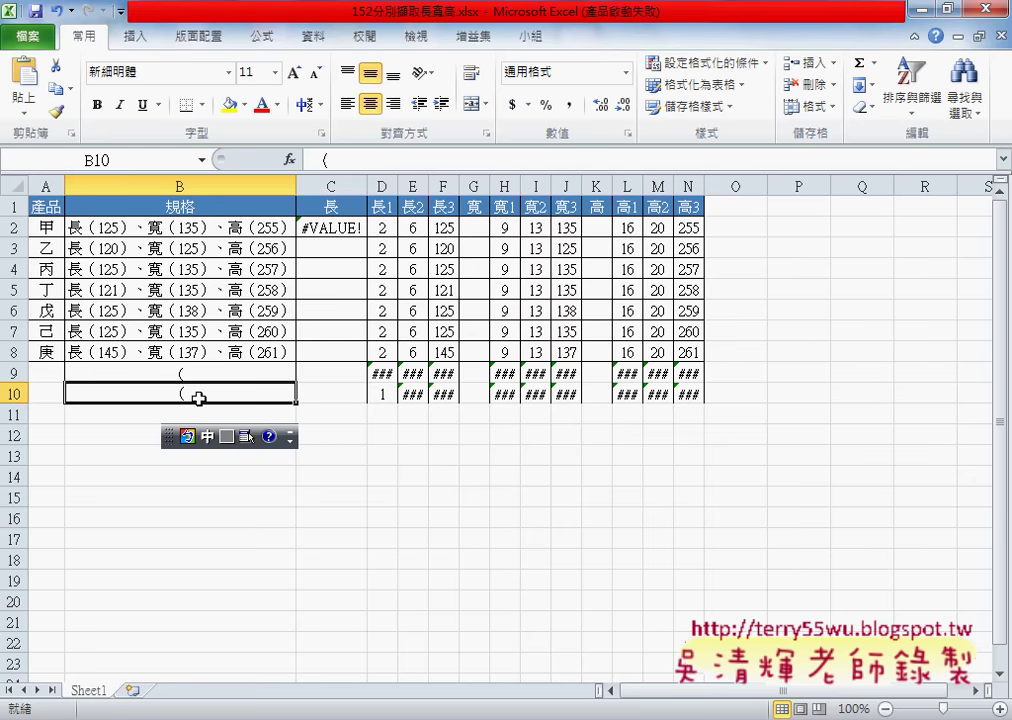
Step: Replace the half-width ( in C2's FIND formula with full-width （, giving 2
{"action": "left_click", "coordinate": [337, 227]}
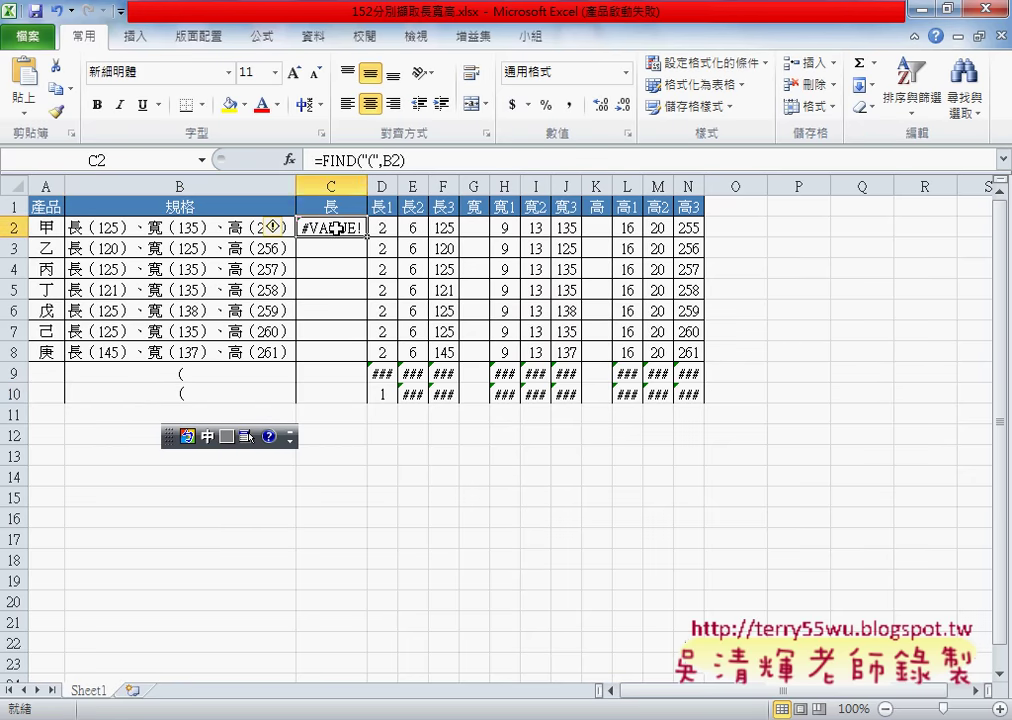
{"action": "left_click", "coordinate": [367, 160]}
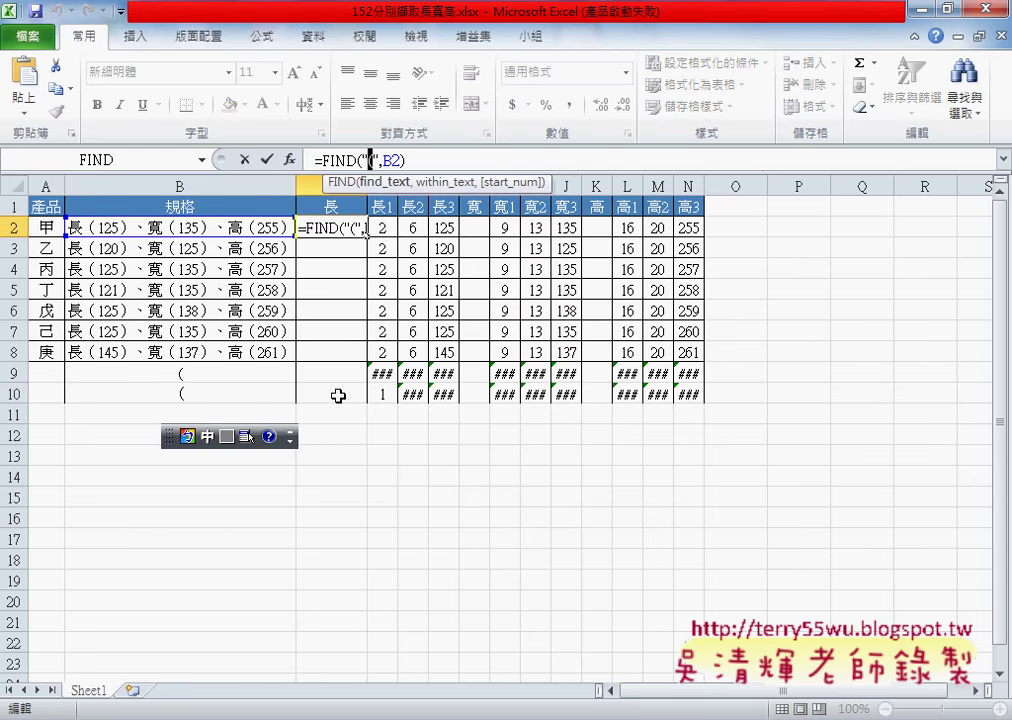
{"action": "type", "text": "（"}
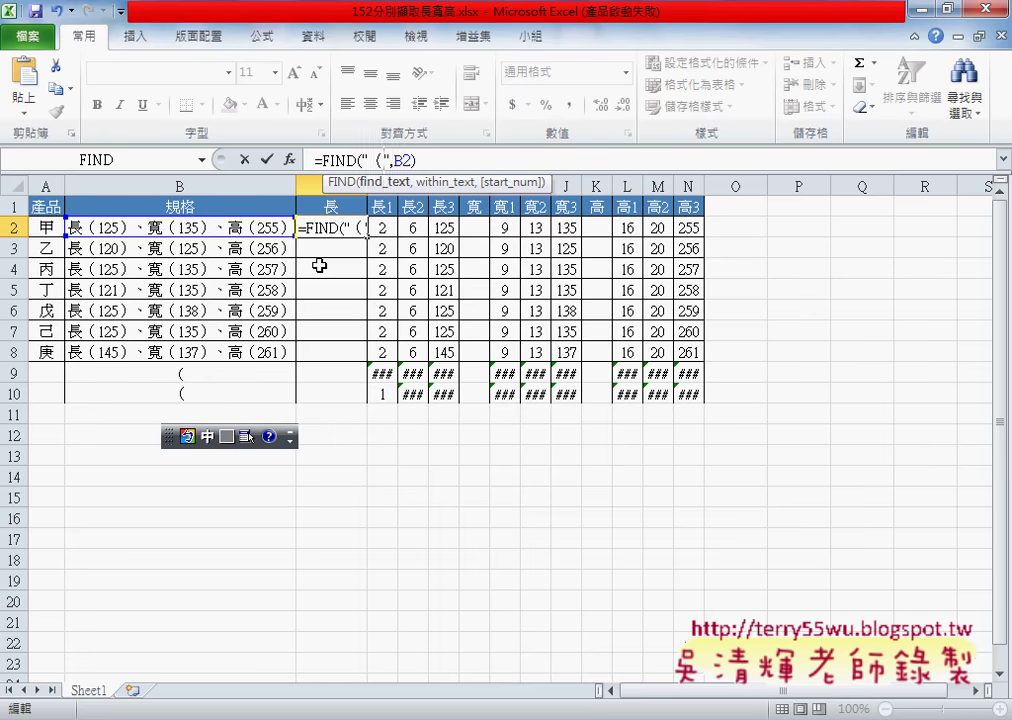
{"action": "left_click", "coordinate": [266, 159]}
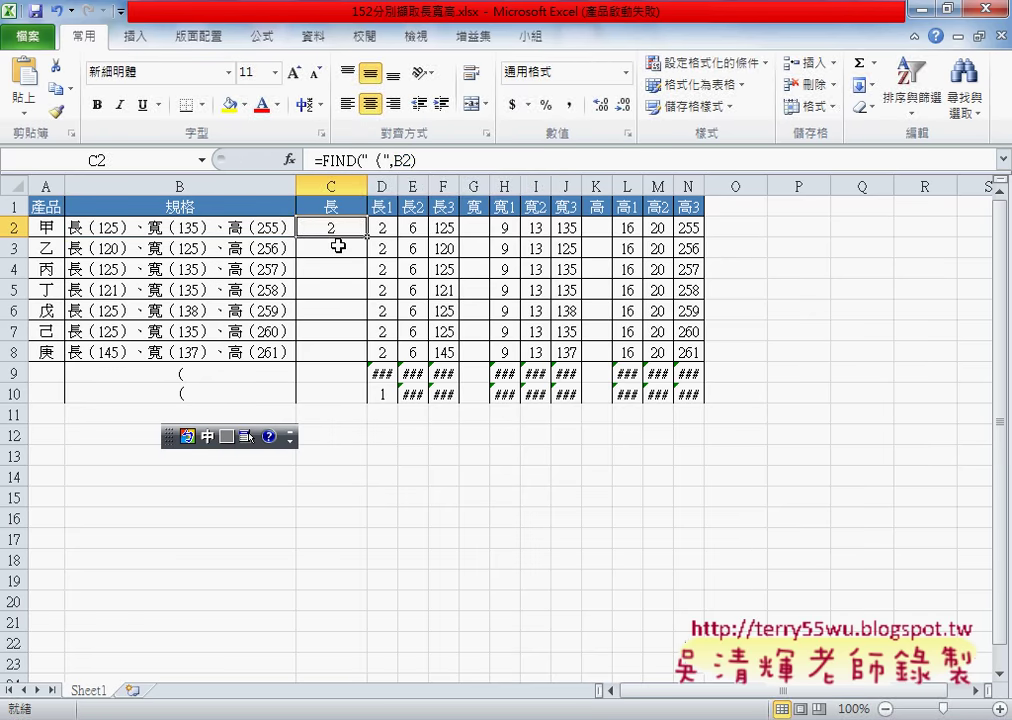